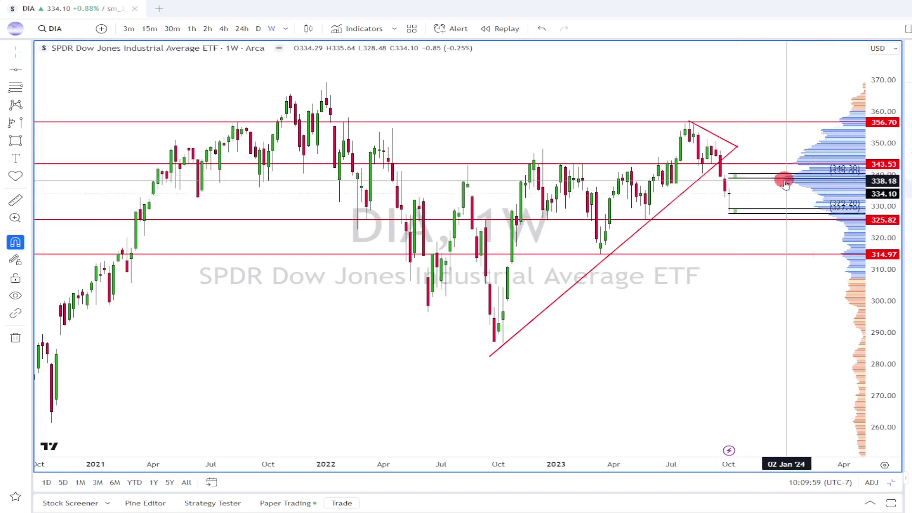
Examine the DIA weekly chart's horizontal price levels, the marked zones beside the latest candle and the two converging trendlines
{"action": "left_click", "coordinate": [786, 180]}
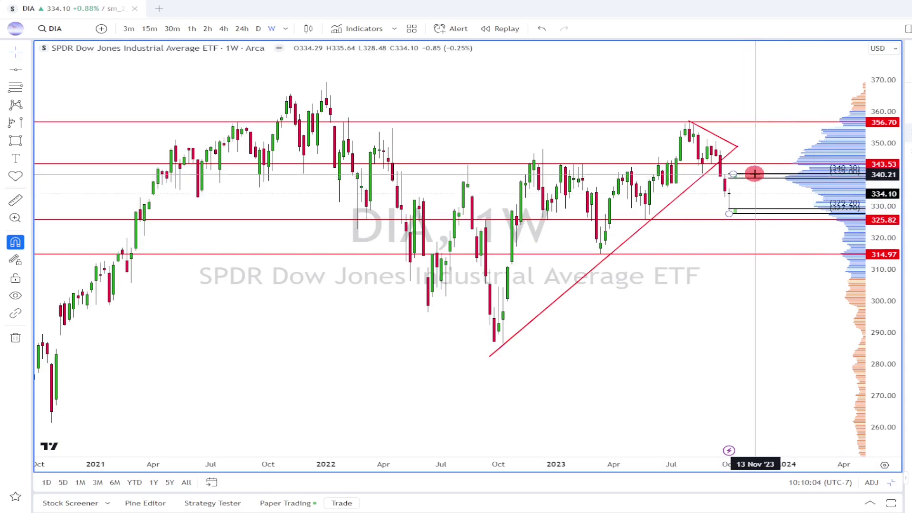
{"action": "left_click_drag", "start_coordinate": [746, 178], "coordinate": [760, 172]}
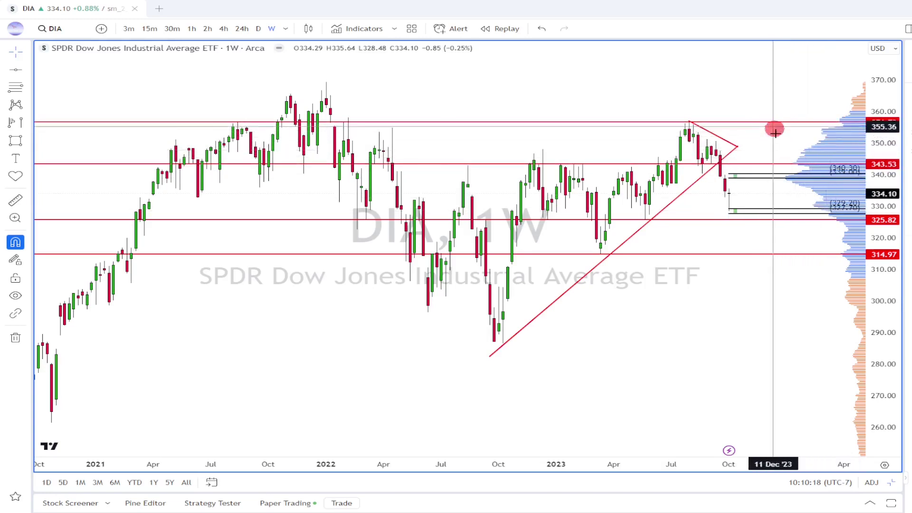
{"action": "left_click", "coordinate": [688, 122]}
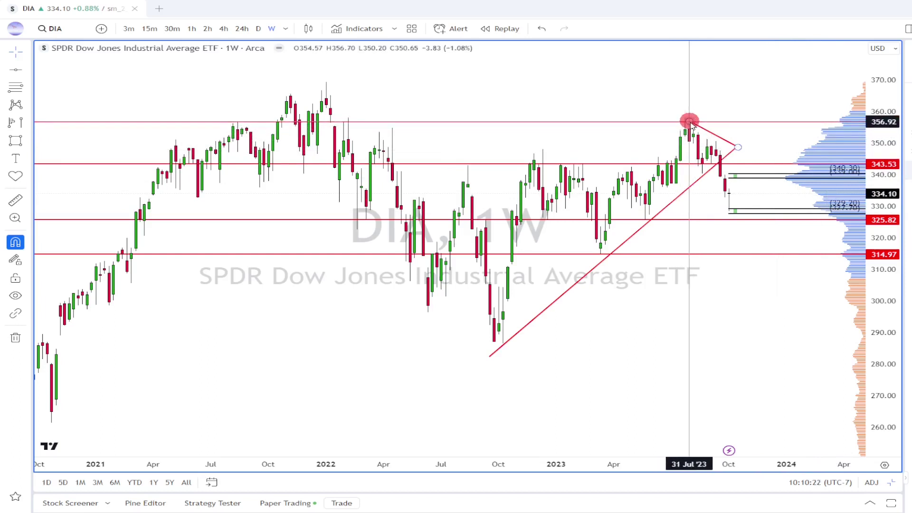
{"action": "left_click", "coordinate": [753, 151]}
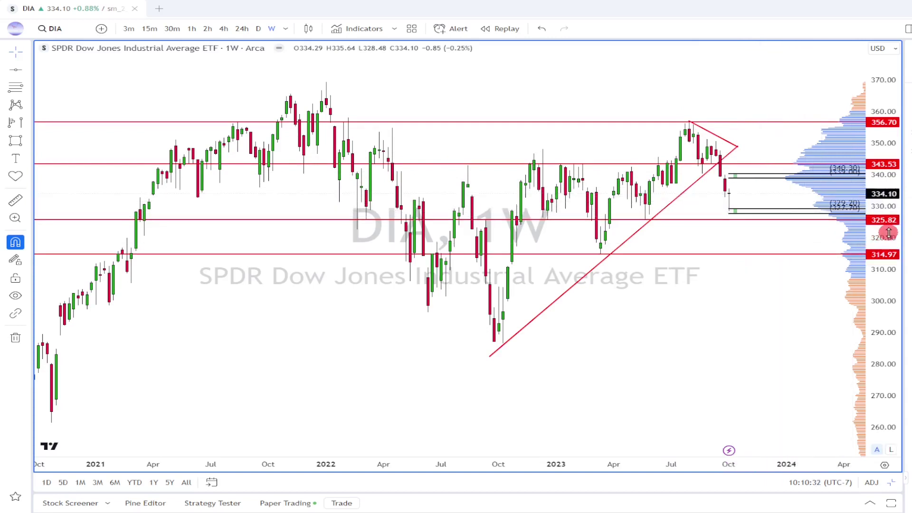
{"action": "left_click", "coordinate": [644, 225]}
{"action": "left_click", "coordinate": [700, 227]}
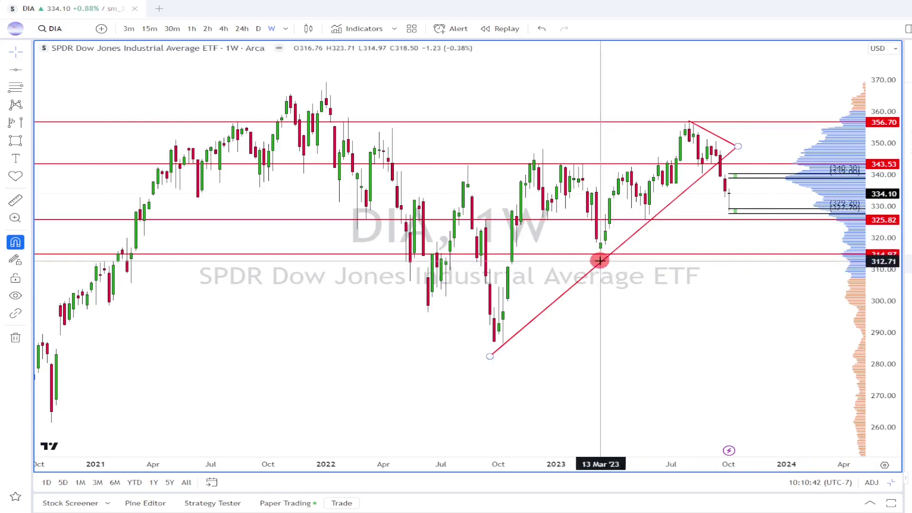
Switch the DIA chart to the 24h interval and inspect the 339.00 to 340.30 zone above the latest candle
{"action": "type", "text": "24h"}
{"action": "key", "text": "Return"}
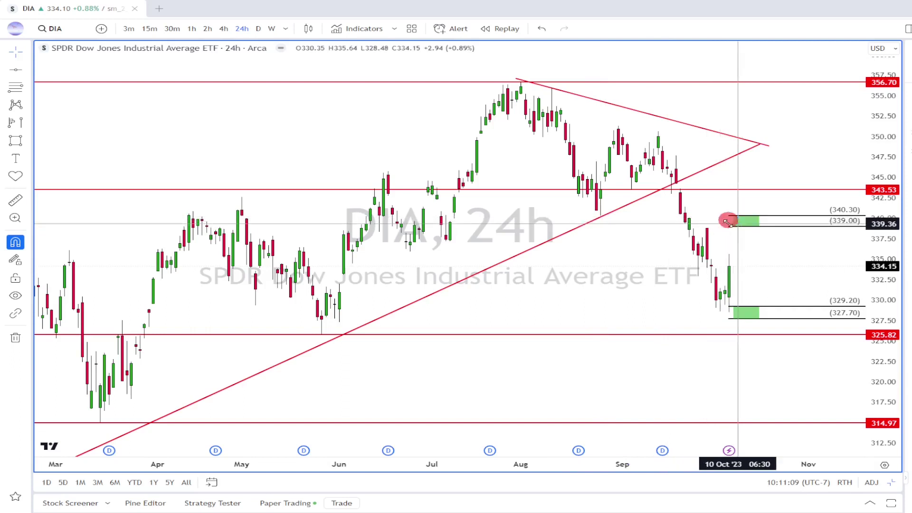
{"action": "mouse_move", "coordinate": [735, 227]}
{"action": "left_mouse_down"}
{"action": "mouse_move", "coordinate": [831, 215]}
{"action": "mouse_move", "coordinate": [783, 218]}
{"action": "left_mouse_up"}
{"action": "left_click", "coordinate": [800, 195]}
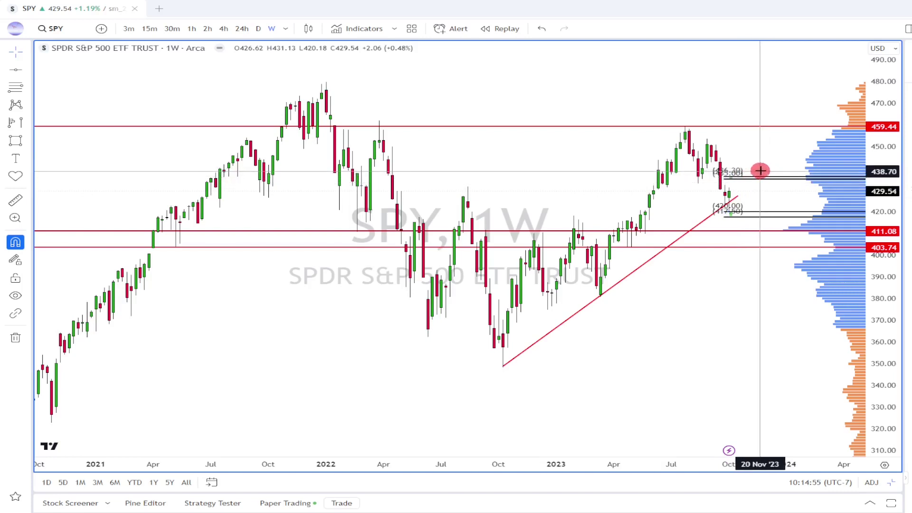
Examine SPY's weekly and 24h charts around the horizontal price levels and the two green zones near the latest candles
{"action": "left_click", "coordinate": [804, 127]}
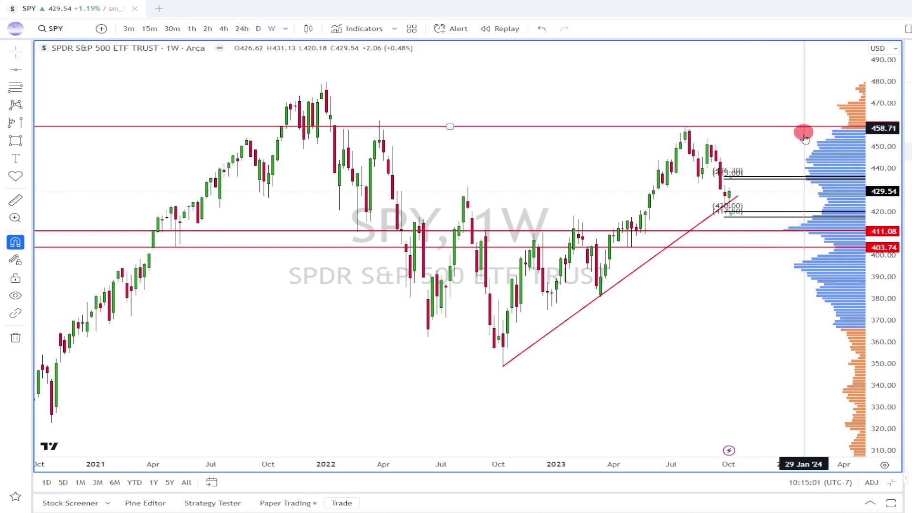
{"action": "left_click", "coordinate": [803, 133]}
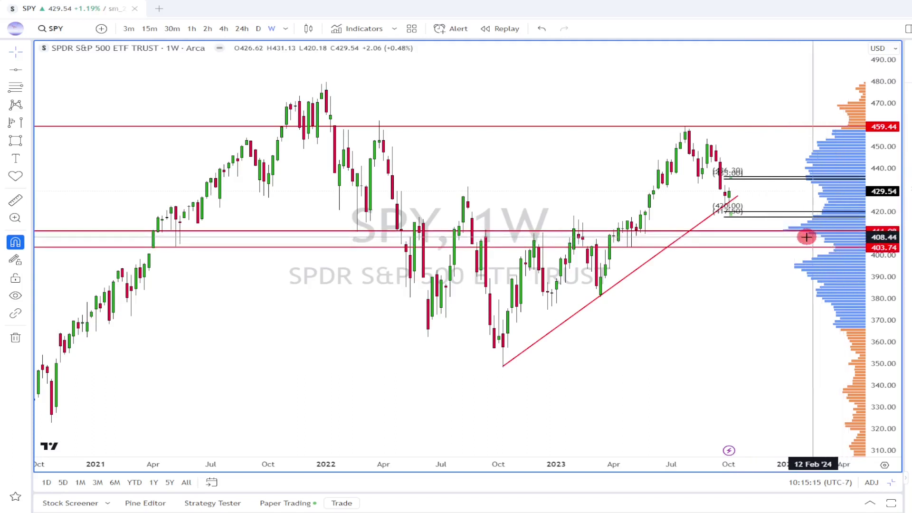
{"action": "mouse_move", "coordinate": [767, 240]}
{"action": "left_mouse_down"}
{"action": "mouse_move", "coordinate": [733, 220]}
{"action": "mouse_move", "coordinate": [781, 233]}
{"action": "left_mouse_up"}
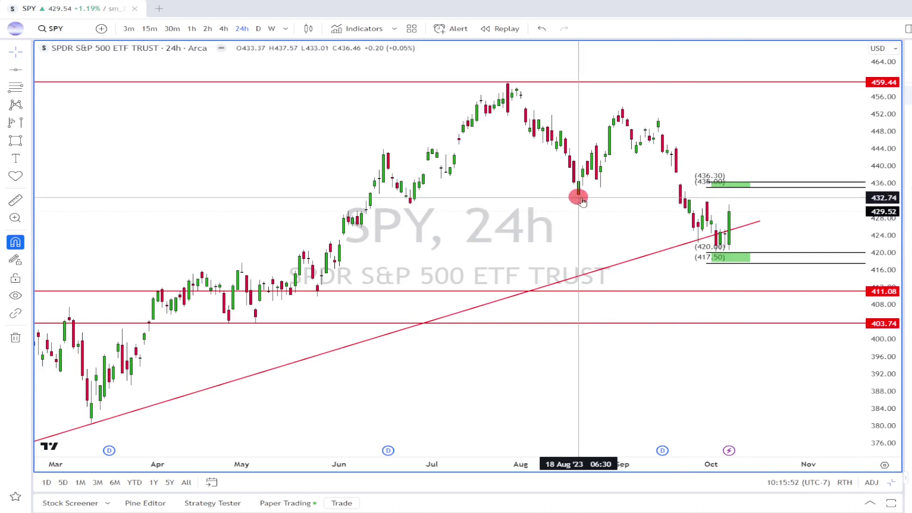
{"action": "left_click", "coordinate": [752, 188]}
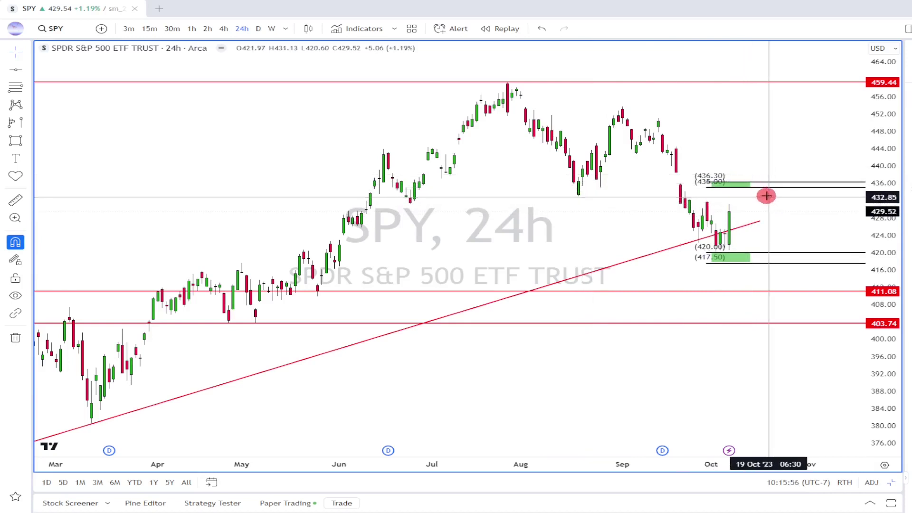
{"action": "left_click", "coordinate": [740, 185]}
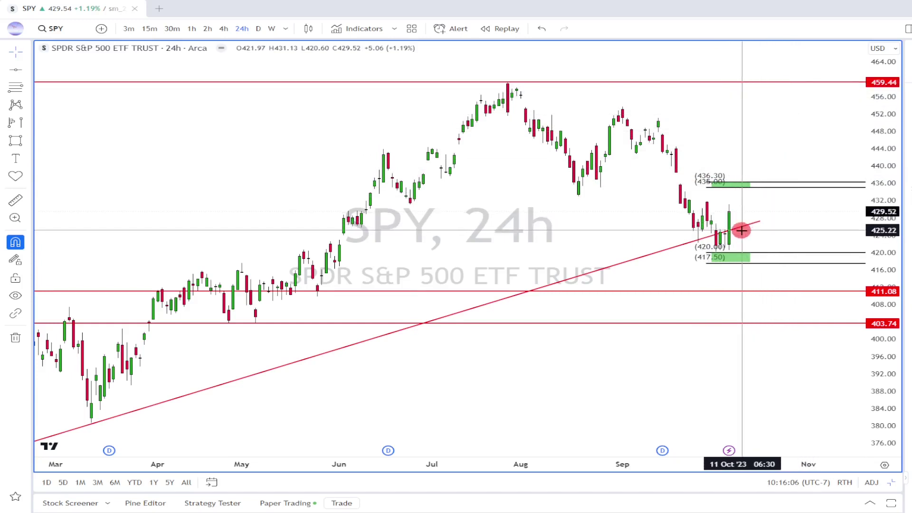
{"action": "left_click", "coordinate": [751, 269]}
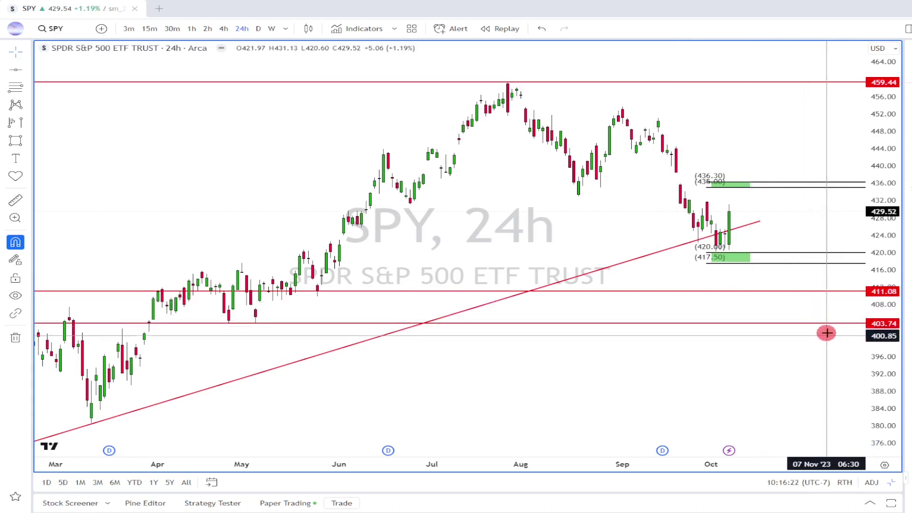
{"action": "left_click", "coordinate": [278, 327]}
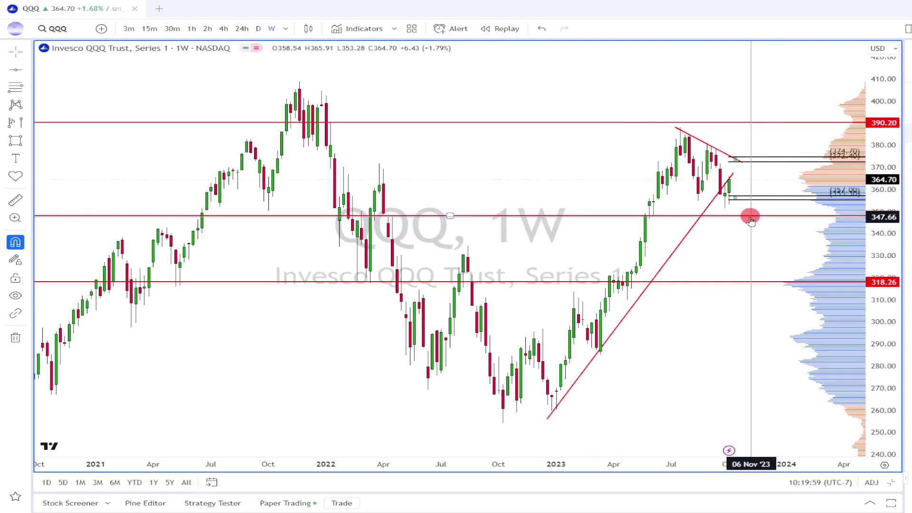
Examine QQQ's weekly and 24h charts around the 348.18 level and the green zone below the current price
{"action": "left_click_drag", "start_coordinate": [749, 218], "coordinate": [747, 218]}
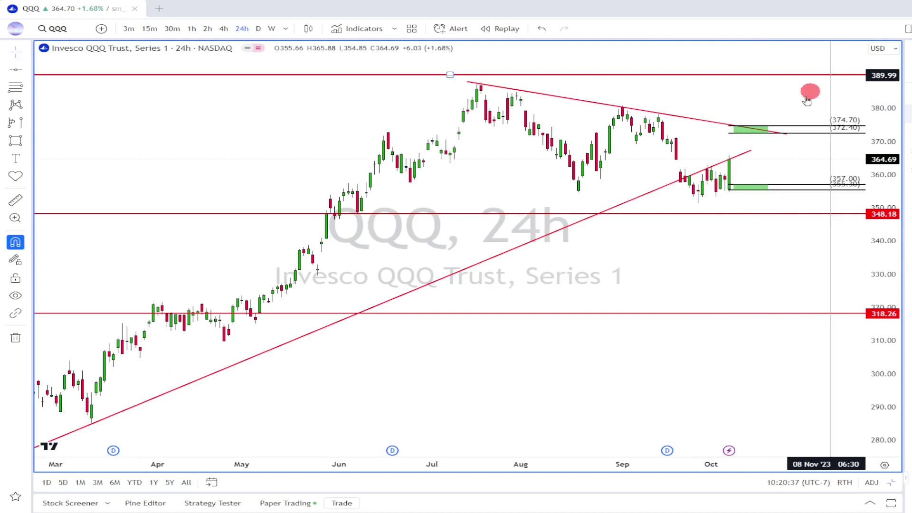
{"action": "left_click", "coordinate": [754, 186]}
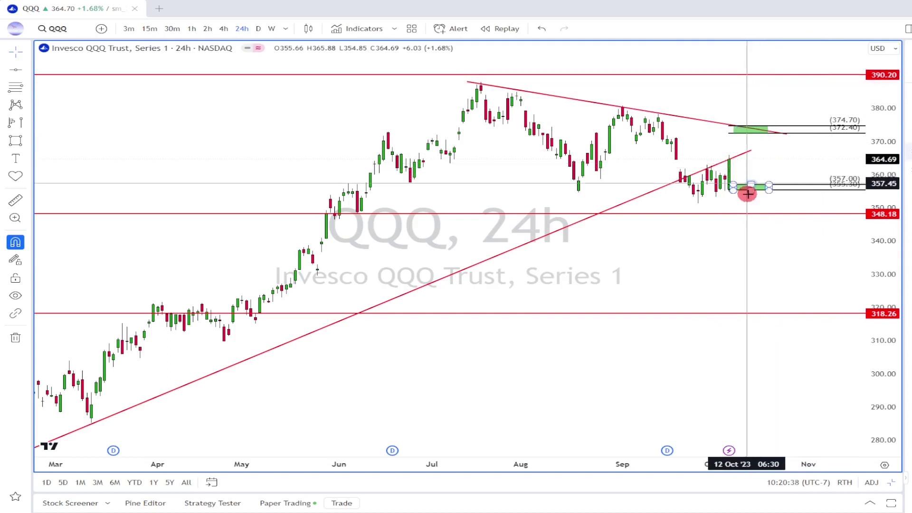
{"action": "left_click", "coordinate": [784, 198]}
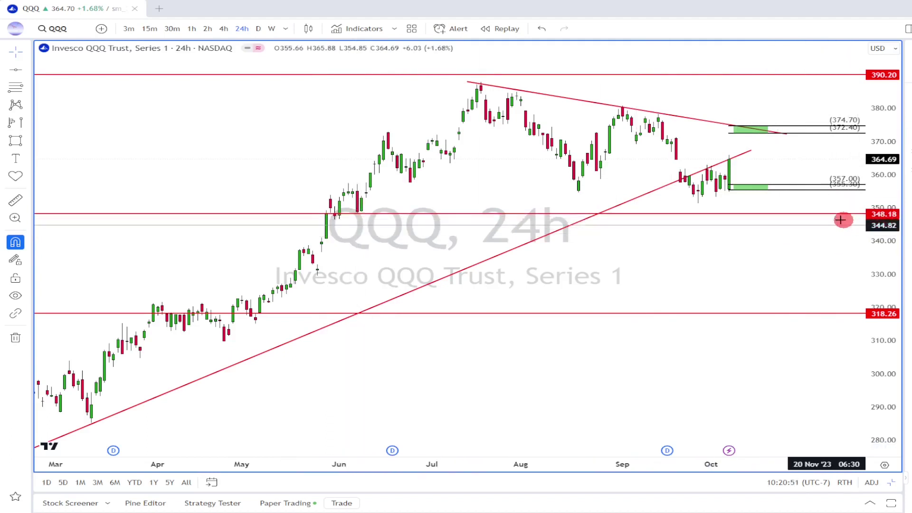
{"action": "left_click", "coordinate": [744, 209]}
{"action": "mouse_move", "coordinate": [744, 209]}
{"action": "left_mouse_down"}
{"action": "mouse_move", "coordinate": [759, 206]}
{"action": "mouse_move", "coordinate": [745, 212]}
{"action": "left_mouse_up"}
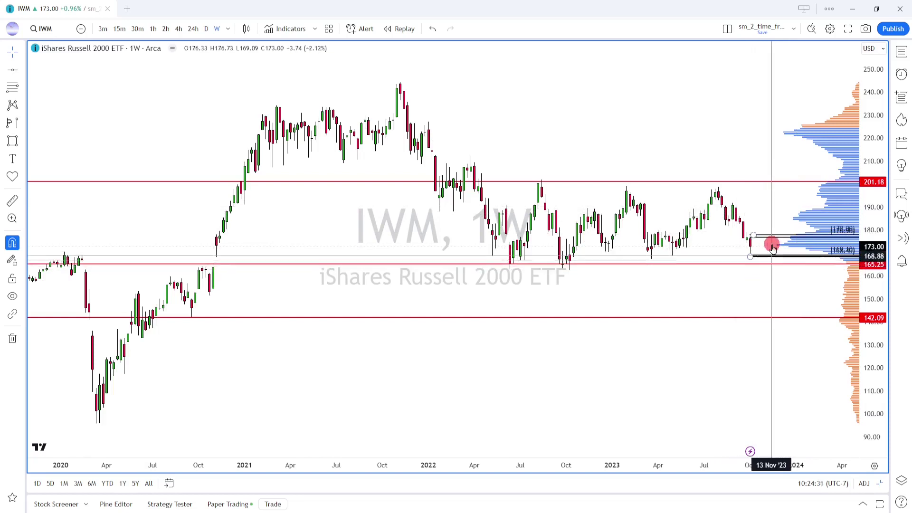
Examine IWM's lower horizontal price levels at 165.25 and 142.09 on the weekly and 24h charts
{"action": "left_click", "coordinate": [853, 273]}
{"action": "left_click_drag", "start_coordinate": [863, 283], "coordinate": [868, 327]}
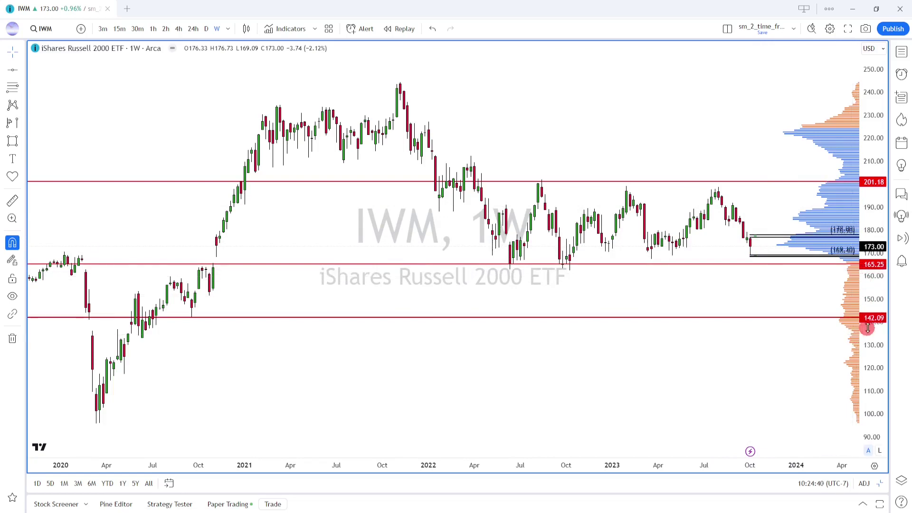
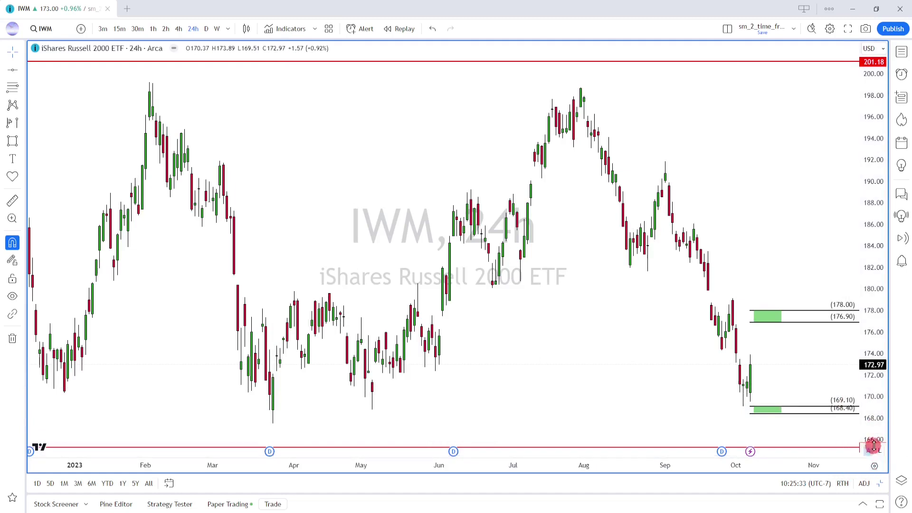
{"action": "mouse_move", "coordinate": [871, 439]}
{"action": "left_mouse_down"}
{"action": "mouse_move", "coordinate": [874, 464]}
{"action": "mouse_move", "coordinate": [668, 427]}
{"action": "mouse_move", "coordinate": [760, 437]}
{"action": "mouse_move", "coordinate": [745, 438]}
{"action": "left_mouse_up"}
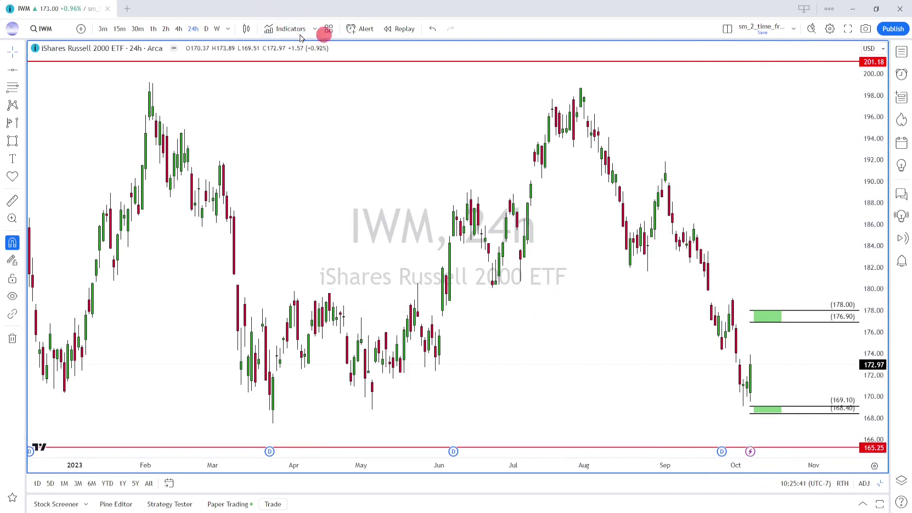
Switch the IWM chart to the weekly interval and inspect the area around the 165.25 level
{"action": "left_click", "coordinate": [216, 29]}
{"action": "left_click_drag", "start_coordinate": [711, 264], "coordinate": [729, 266]}
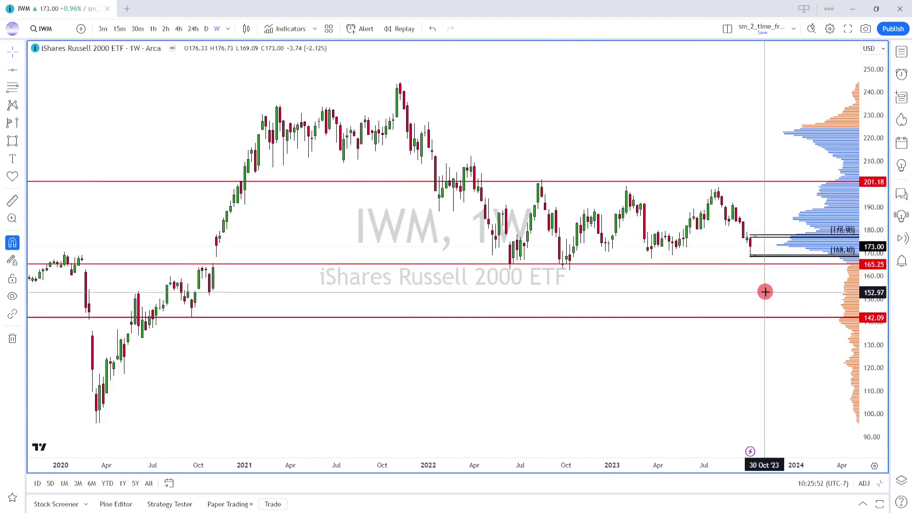
{"action": "left_click_drag", "start_coordinate": [789, 264], "coordinate": [779, 264]}
{"action": "left_click", "coordinate": [871, 279]}
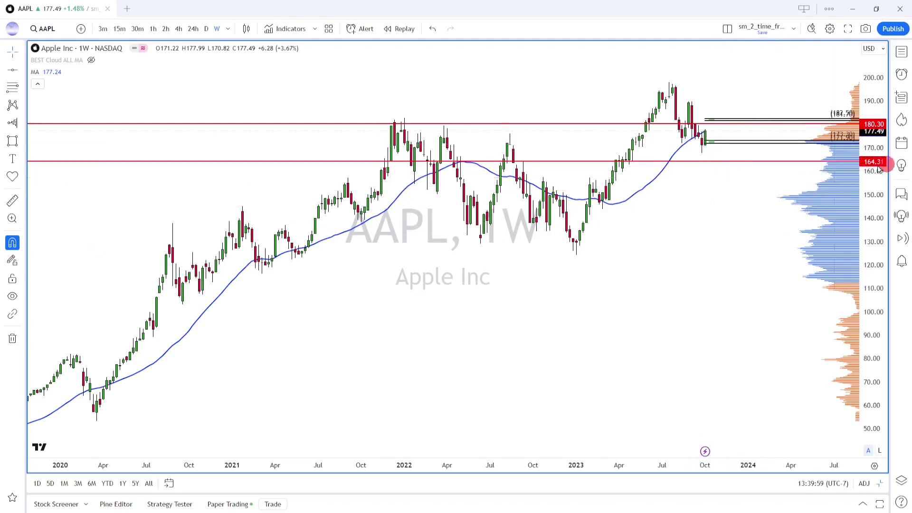
Switch the AAPL chart to the 24h interval and inspect the green zones and the 180.30 and 164.31 levels
{"action": "left_click_drag", "start_coordinate": [874, 179], "coordinate": [880, 176]}
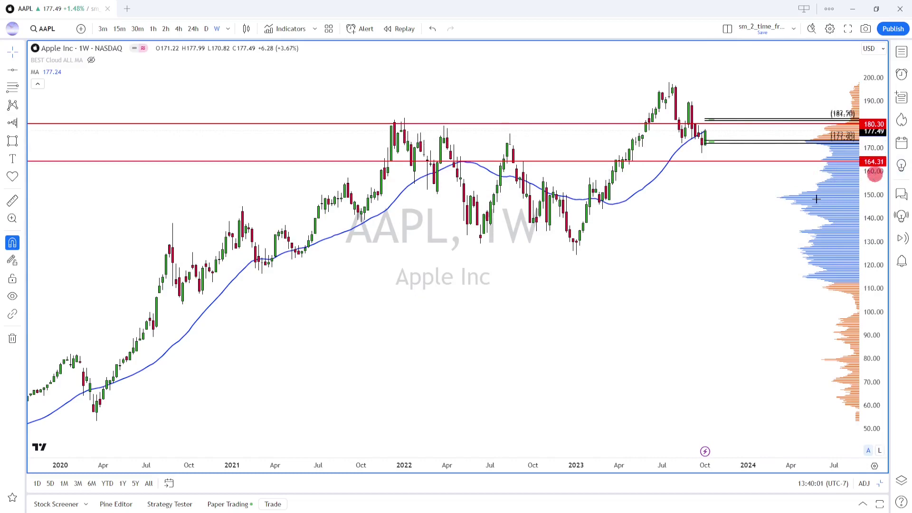
{"action": "type", "text": "24h"}
{"action": "key", "text": "Return"}
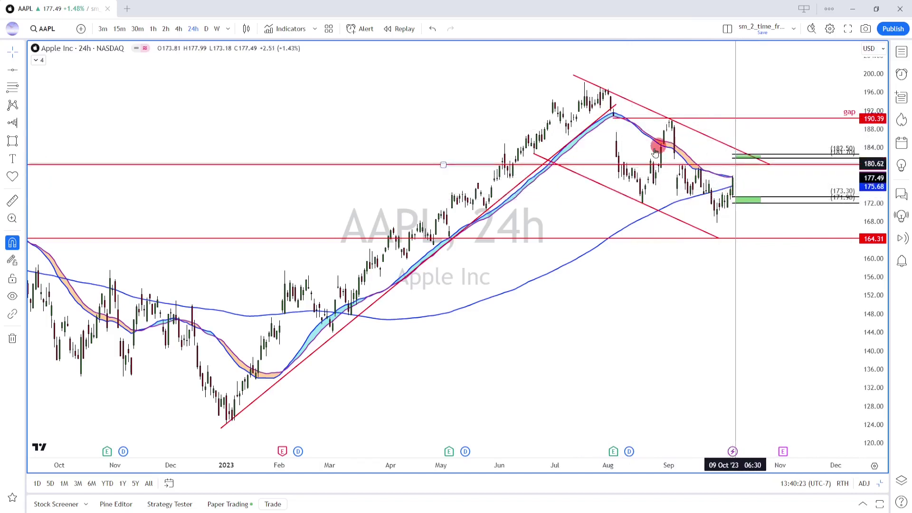
{"action": "left_click_drag", "start_coordinate": [655, 151], "coordinate": [700, 164]}
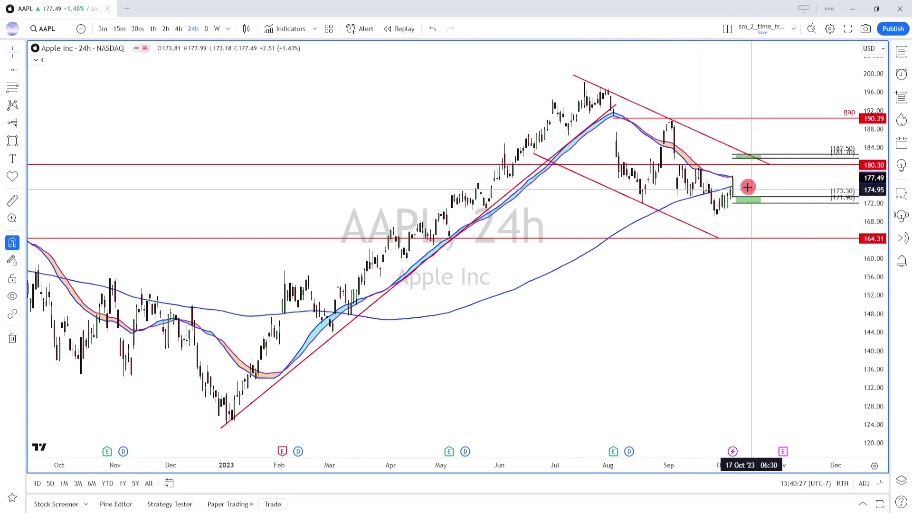
{"action": "mouse_move", "coordinate": [744, 206]}
{"action": "left_mouse_down"}
{"action": "mouse_move", "coordinate": [776, 209]}
{"action": "mouse_move", "coordinate": [749, 205]}
{"action": "mouse_move", "coordinate": [742, 194]}
{"action": "left_mouse_up"}
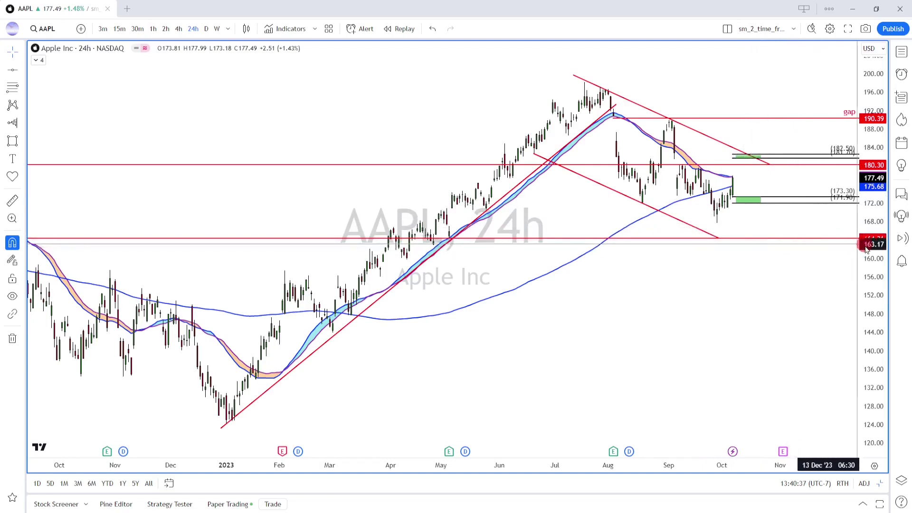
{"action": "left_click_drag", "start_coordinate": [792, 238], "coordinate": [755, 242]}
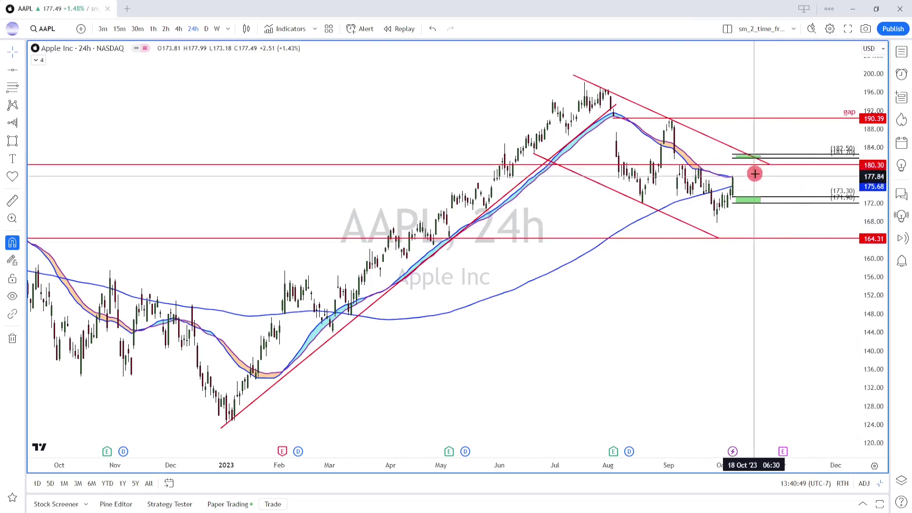
{"action": "mouse_move", "coordinate": [750, 167]}
{"action": "left_mouse_down"}
{"action": "mouse_move", "coordinate": [749, 155]}
{"action": "mouse_move", "coordinate": [749, 167]}
{"action": "mouse_move", "coordinate": [797, 151]}
{"action": "mouse_move", "coordinate": [765, 152]}
{"action": "mouse_move", "coordinate": [770, 158]}
{"action": "mouse_move", "coordinate": [737, 181]}
{"action": "mouse_move", "coordinate": [746, 160]}
{"action": "mouse_move", "coordinate": [755, 173]}
{"action": "mouse_move", "coordinate": [753, 157]}
{"action": "mouse_move", "coordinate": [769, 236]}
{"action": "mouse_move", "coordinate": [802, 248]}
{"action": "mouse_move", "coordinate": [779, 242]}
{"action": "mouse_move", "coordinate": [733, 165]}
{"action": "mouse_move", "coordinate": [743, 164]}
{"action": "mouse_move", "coordinate": [748, 138]}
{"action": "mouse_move", "coordinate": [773, 226]}
{"action": "mouse_move", "coordinate": [875, 352]}
{"action": "left_mouse_up"}
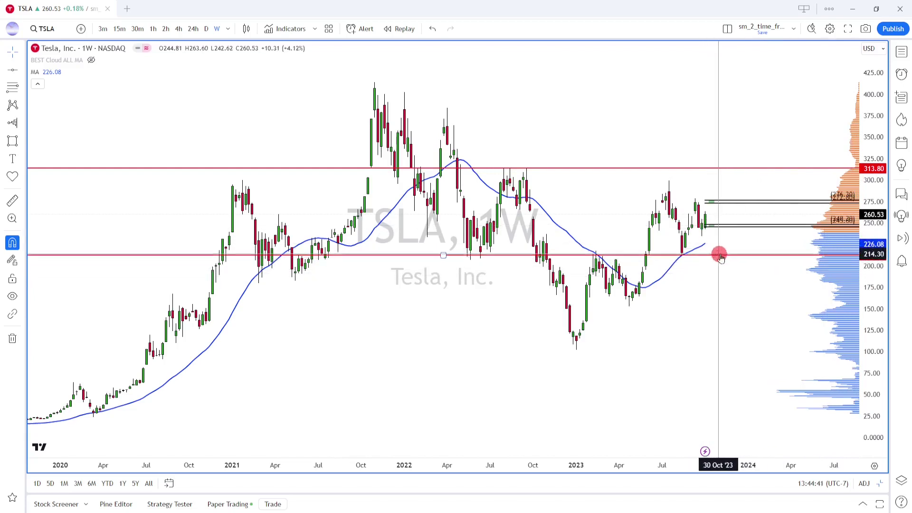
Examine TSLA's weekly and 24h charts around the horizontal levels, the descending trendline and the two green zones
{"action": "mouse_move", "coordinate": [711, 257]}
{"action": "left_mouse_down"}
{"action": "mouse_move", "coordinate": [706, 246]}
{"action": "mouse_move", "coordinate": [713, 259]}
{"action": "left_mouse_up"}
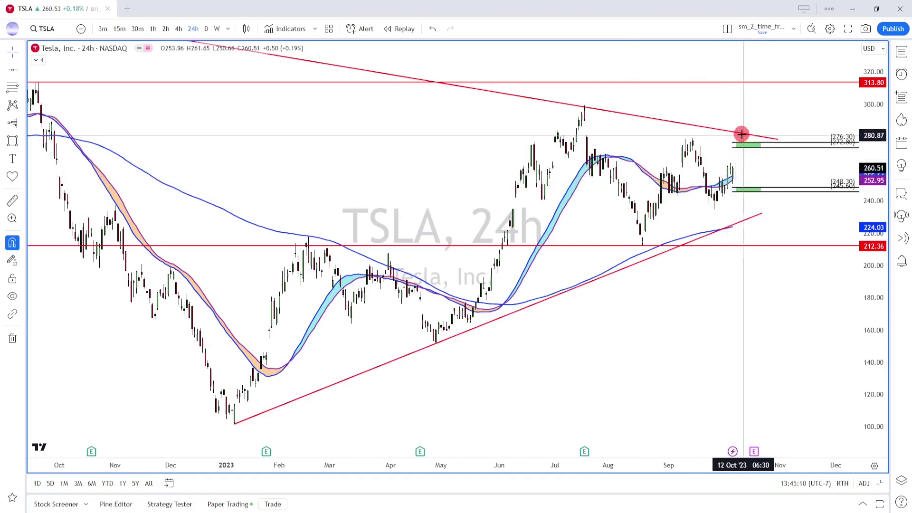
{"action": "left_click_drag", "start_coordinate": [743, 136], "coordinate": [752, 115]}
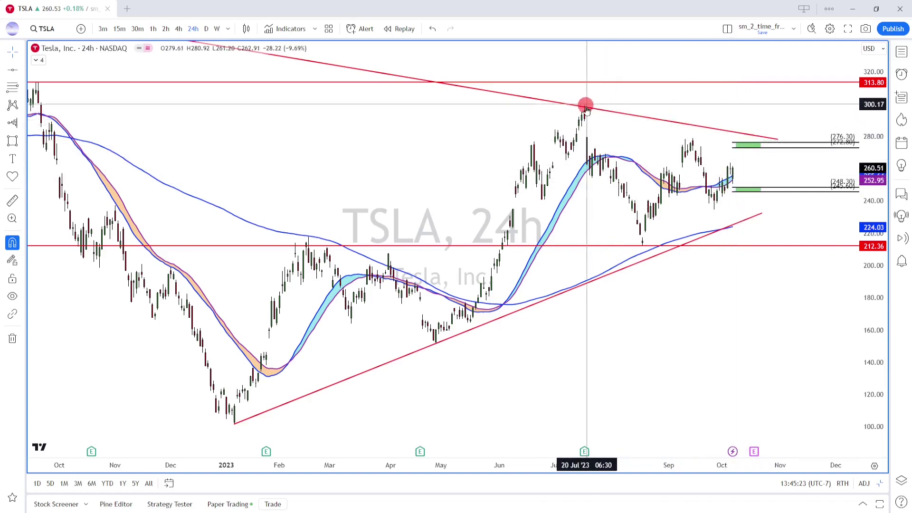
{"action": "left_click", "coordinate": [763, 82]}
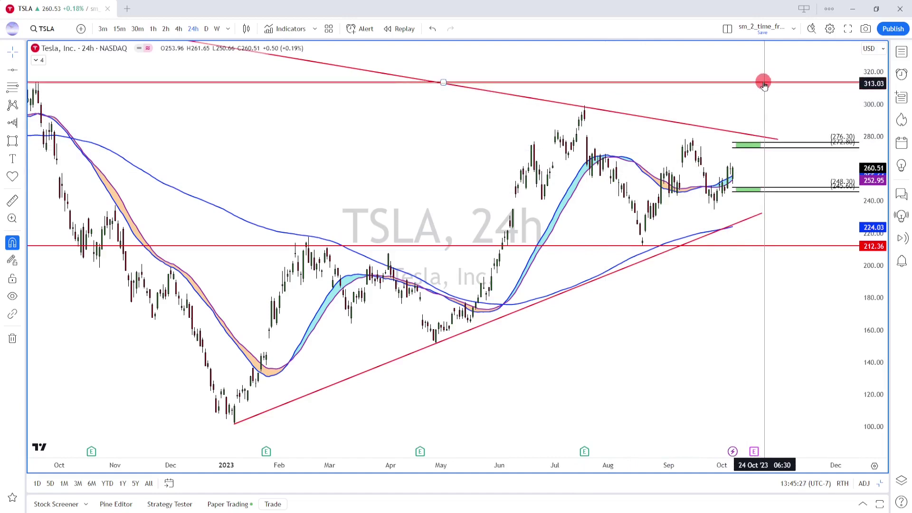
{"action": "left_click", "coordinate": [733, 174]}
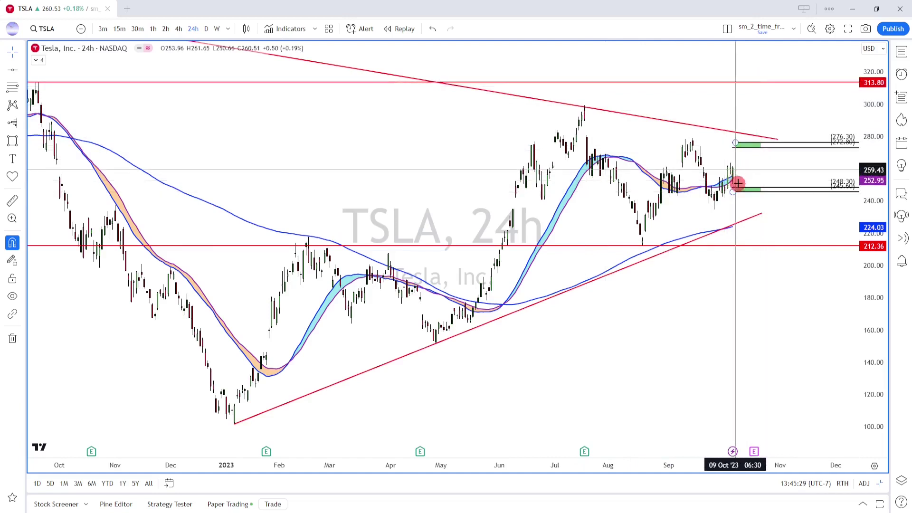
{"action": "left_click_drag", "start_coordinate": [737, 176], "coordinate": [740, 192]}
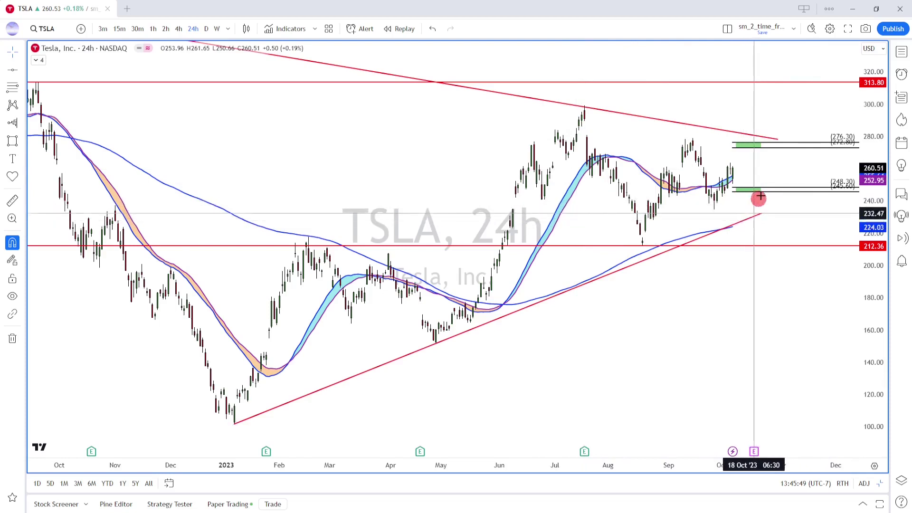
{"action": "left_click", "coordinate": [761, 145]}
{"action": "mouse_move", "coordinate": [765, 142]}
{"action": "left_mouse_down"}
{"action": "mouse_move", "coordinate": [755, 135]}
{"action": "mouse_move", "coordinate": [757, 141]}
{"action": "left_mouse_up"}
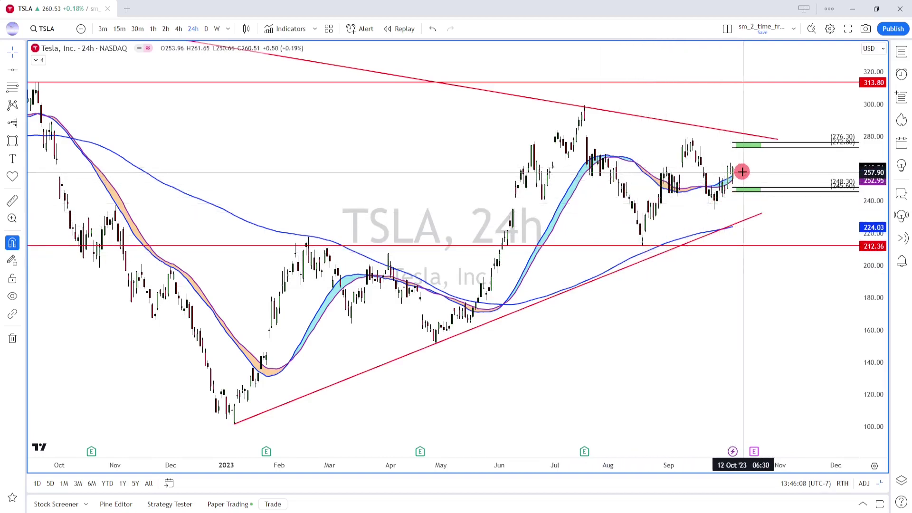
Bring up the weekly NFLX chart and inspect the 402.23, 349.80 and 317.25 levels and the ascending trendline
{"action": "left_click_drag", "start_coordinate": [641, 246], "coordinate": [643, 245]}
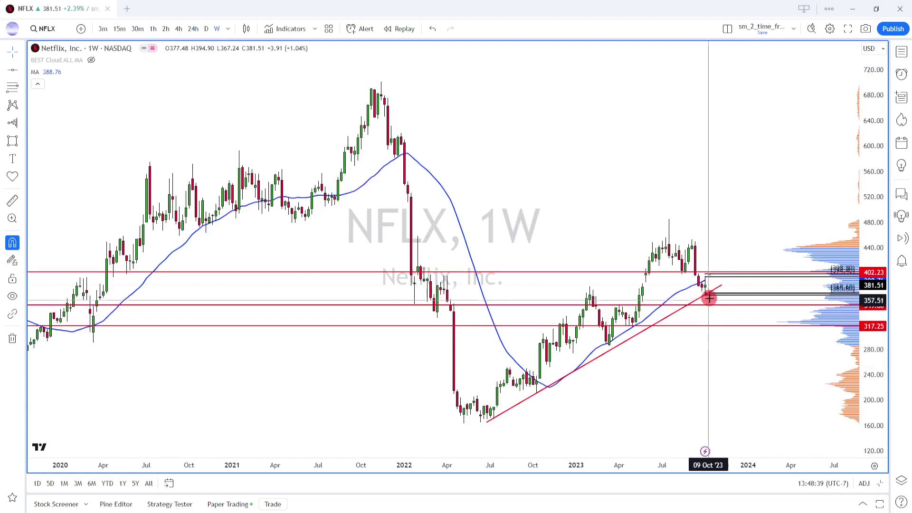
{"action": "left_click", "coordinate": [689, 297]}
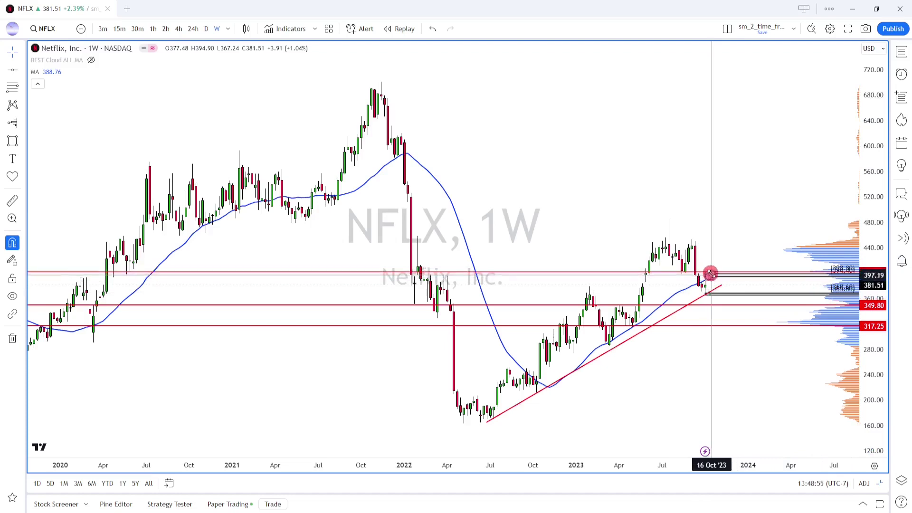
{"action": "left_click_drag", "start_coordinate": [710, 271], "coordinate": [723, 312]}
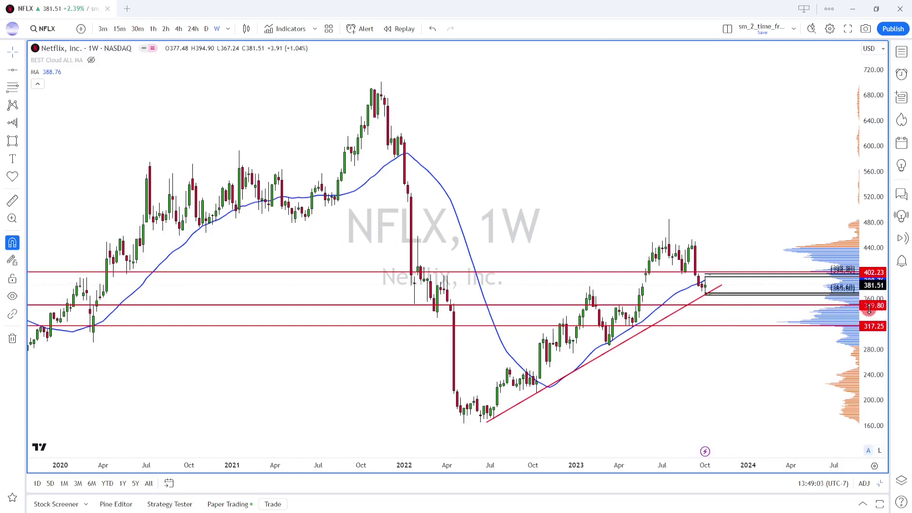
{"action": "left_click_drag", "start_coordinate": [835, 315], "coordinate": [814, 306]}
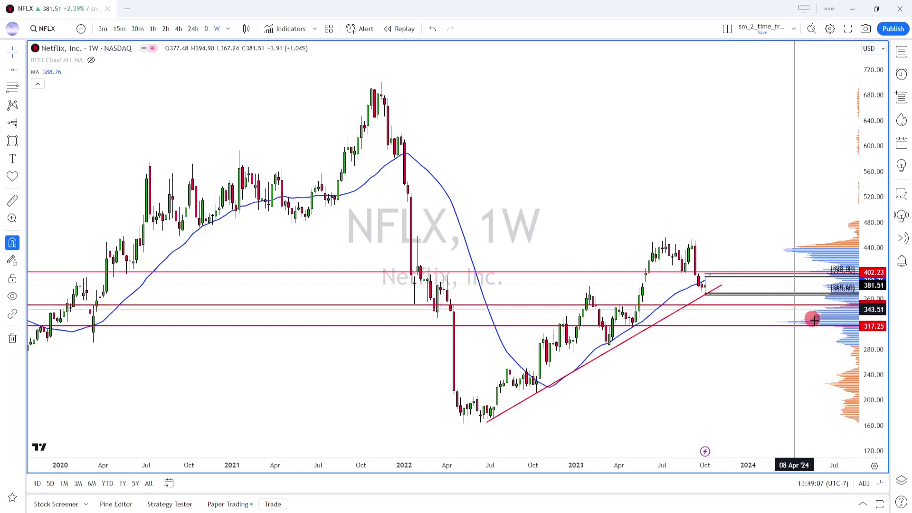
{"action": "left_click", "coordinate": [850, 334]}
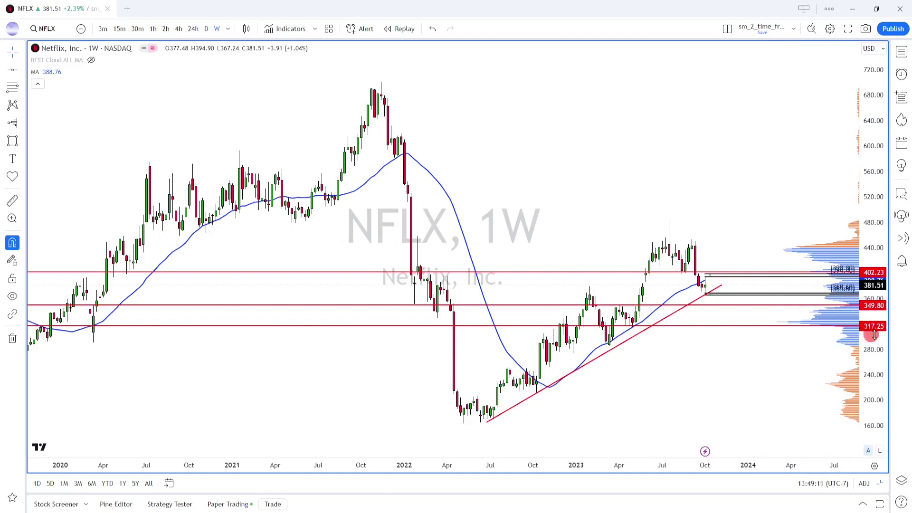
Switch the NFLX chart to the 24h interval and examine the two green zones, the ascending trendline and the 402.23 and 349.80 levels
{"action": "type", "text": "1440"}
{"action": "key", "text": "Return"}
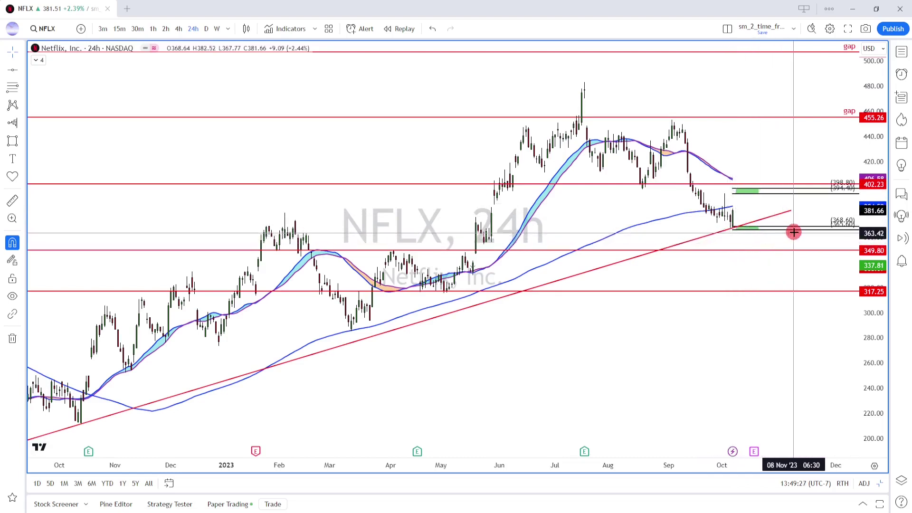
{"action": "mouse_move", "coordinate": [773, 231]}
{"action": "left_mouse_down"}
{"action": "mouse_move", "coordinate": [758, 229]}
{"action": "mouse_move", "coordinate": [766, 234]}
{"action": "left_mouse_up"}
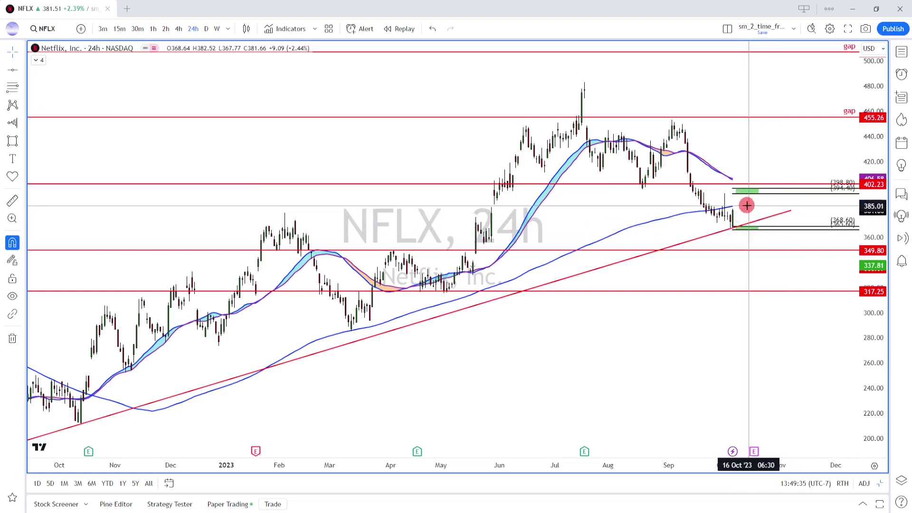
{"action": "left_click_drag", "start_coordinate": [770, 194], "coordinate": [864, 190]}
{"action": "mouse_move", "coordinate": [771, 189]}
{"action": "left_mouse_down"}
{"action": "mouse_move", "coordinate": [737, 191]}
{"action": "mouse_move", "coordinate": [750, 191]}
{"action": "left_mouse_up"}
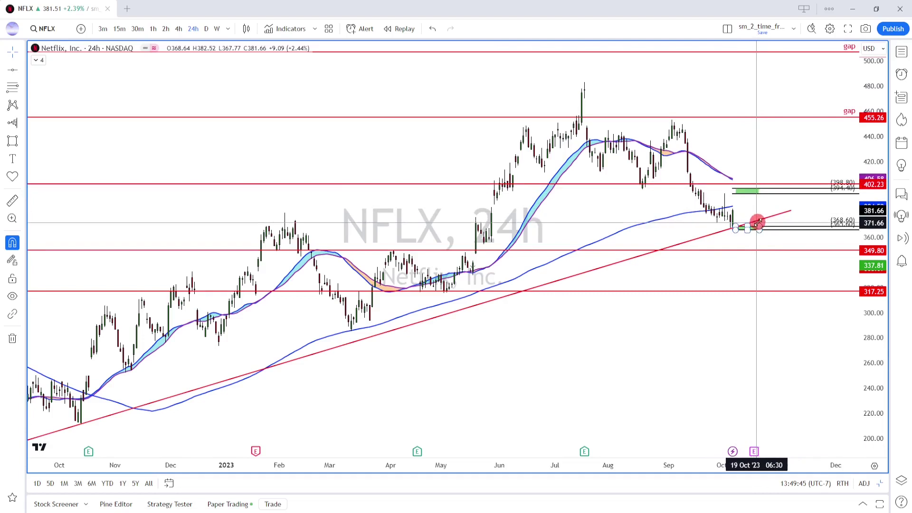
{"action": "left_click", "coordinate": [748, 192]}
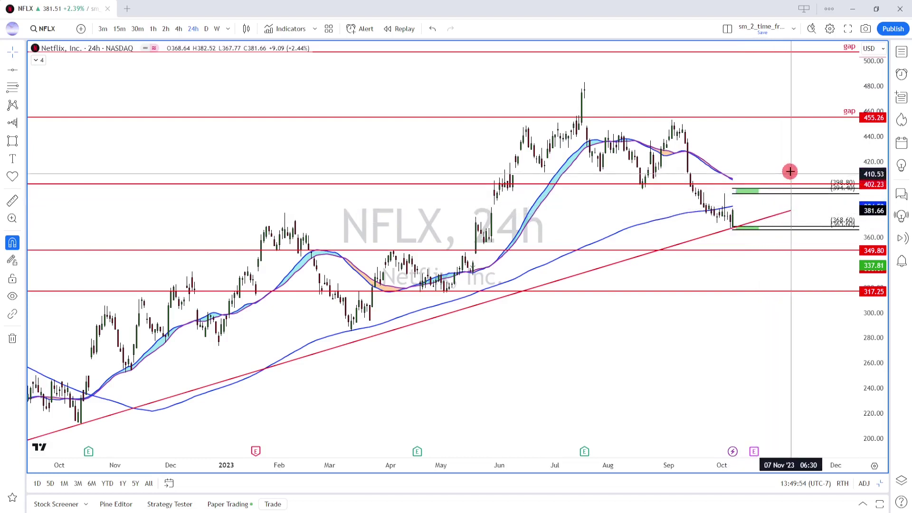
{"action": "left_click", "coordinate": [738, 187]}
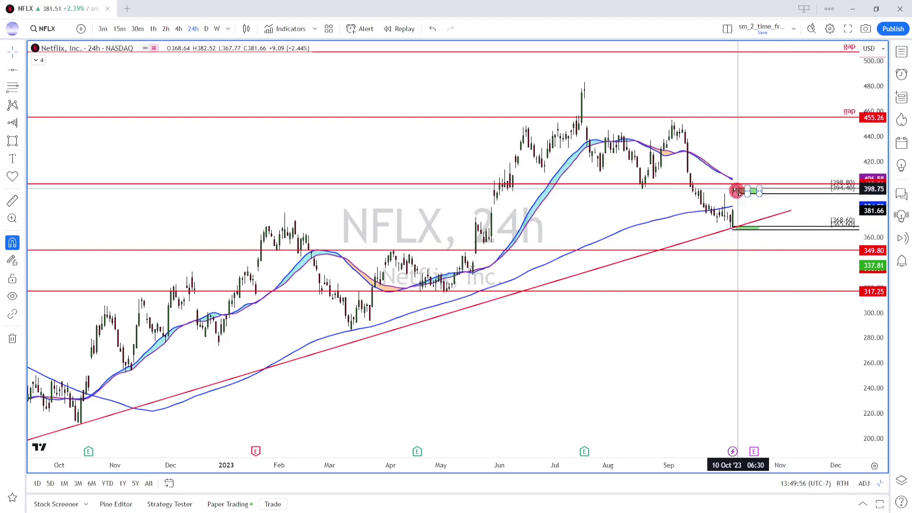
{"action": "mouse_move", "coordinate": [739, 214]}
{"action": "left_mouse_down"}
{"action": "mouse_move", "coordinate": [726, 211]}
{"action": "mouse_move", "coordinate": [732, 229]}
{"action": "mouse_move", "coordinate": [745, 187]}
{"action": "mouse_move", "coordinate": [757, 227]}
{"action": "left_mouse_up"}
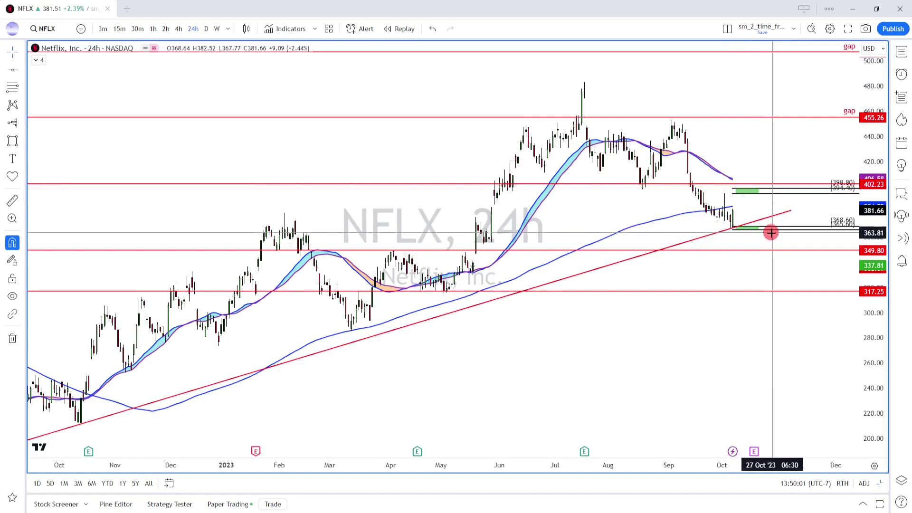
{"action": "left_click_drag", "start_coordinate": [774, 244], "coordinate": [783, 258]}
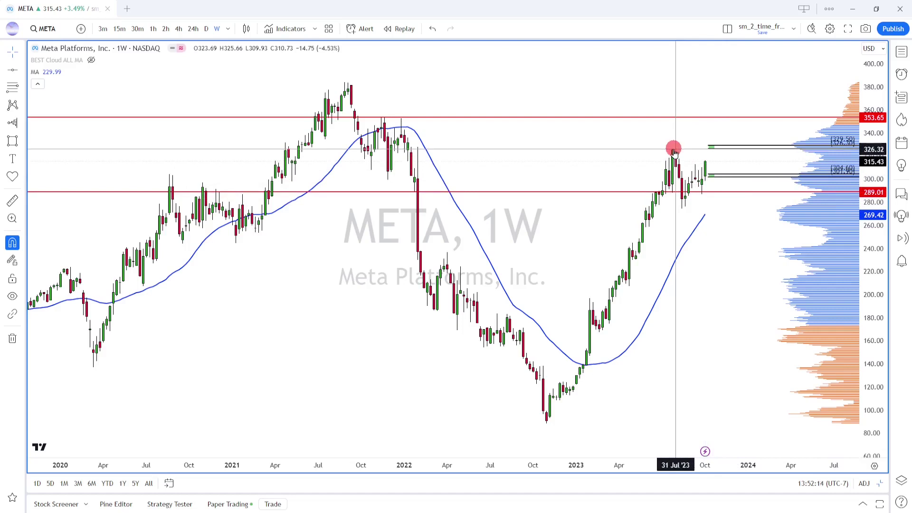
Examine META's weekly chart around the upper price zone and the horizontal levels at 353.65 and 289.01
{"action": "left_click", "coordinate": [705, 150]}
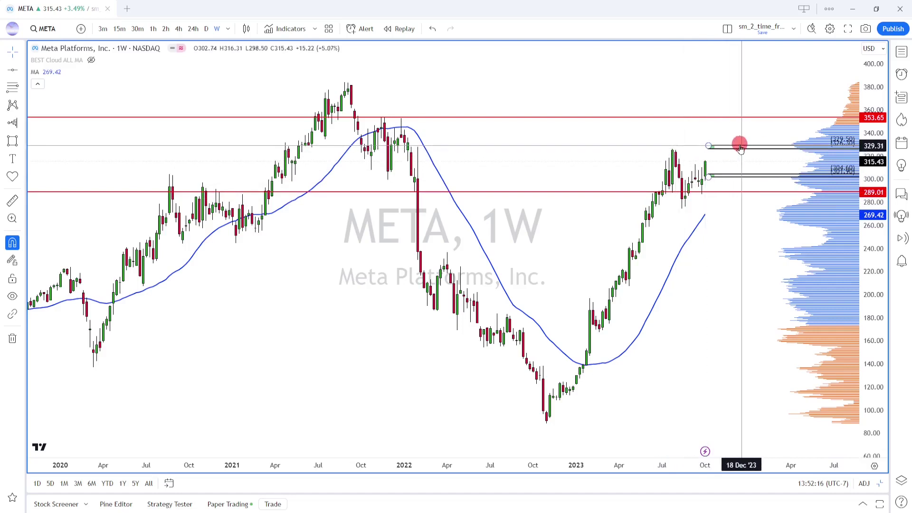
{"action": "left_click", "coordinate": [738, 147]}
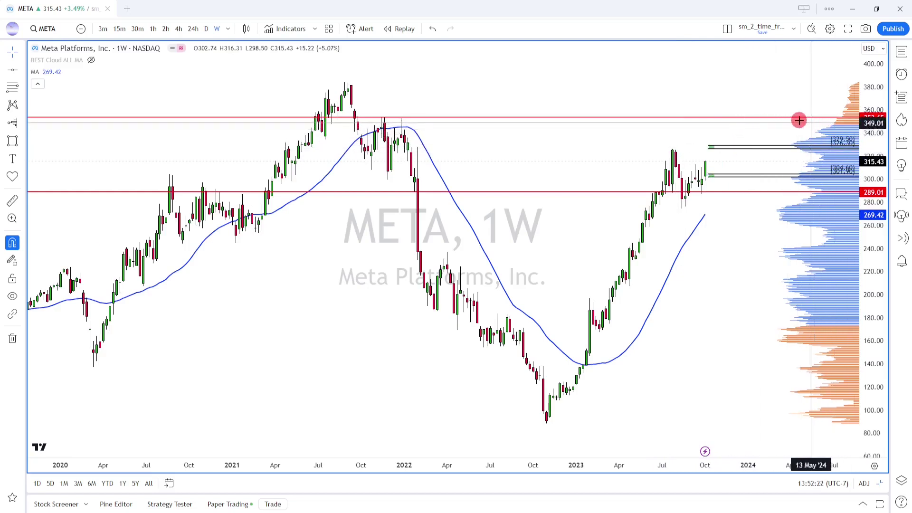
{"action": "left_click_drag", "start_coordinate": [799, 120], "coordinate": [741, 120]}
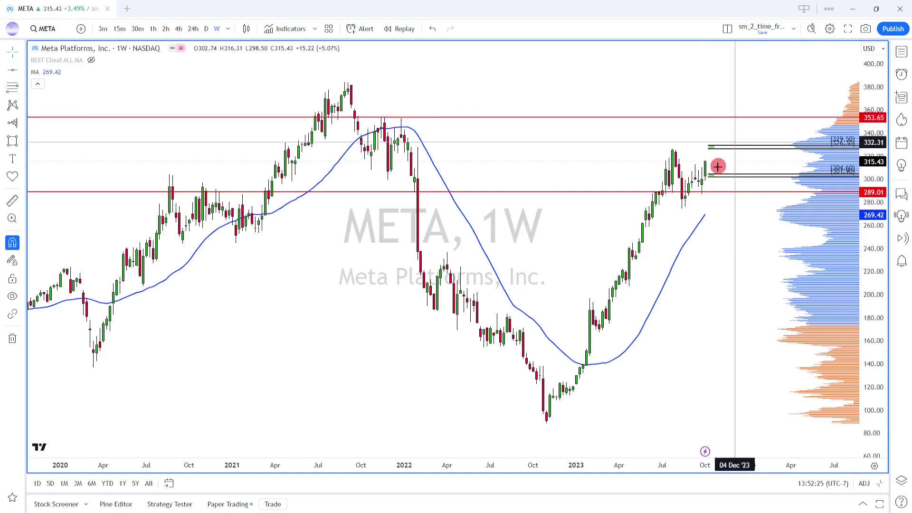
{"action": "left_click", "coordinate": [717, 192]}
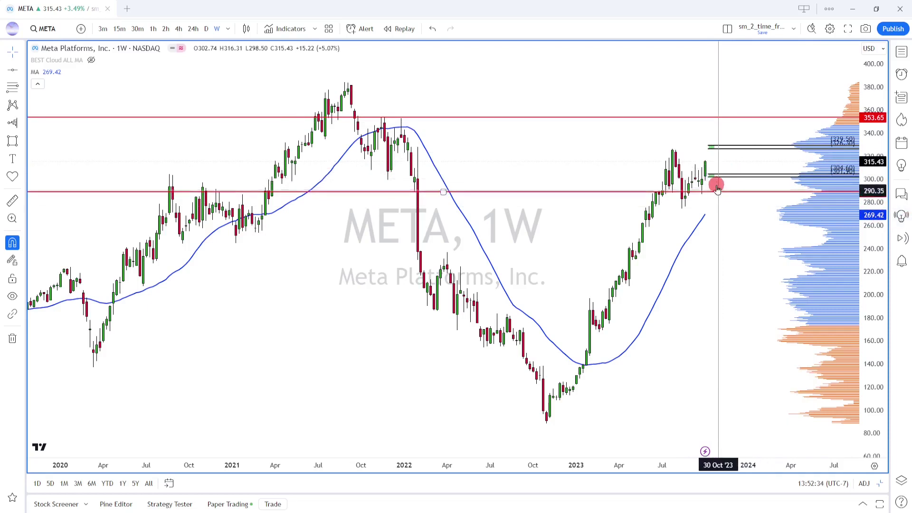
{"action": "left_click_drag", "start_coordinate": [717, 188], "coordinate": [716, 189]}
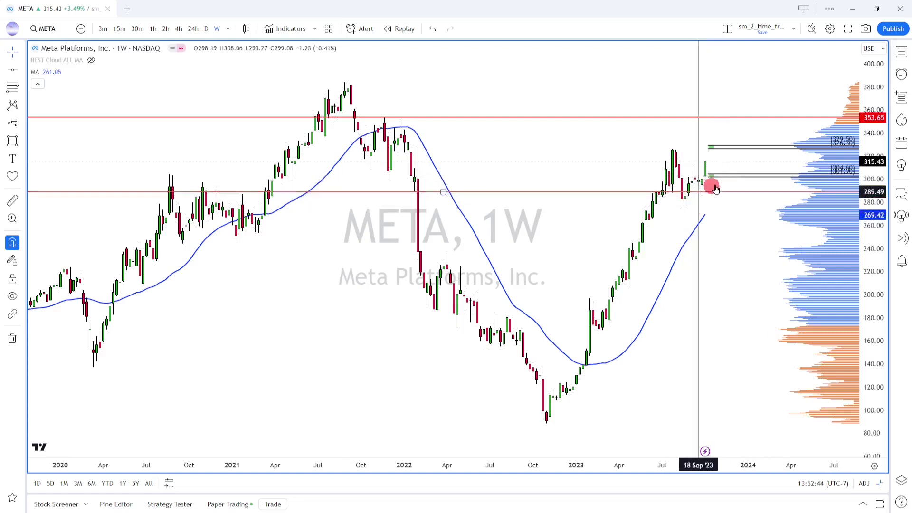
{"action": "mouse_move", "coordinate": [716, 189]}
{"action": "left_mouse_down"}
{"action": "mouse_move", "coordinate": [698, 196]}
{"action": "mouse_move", "coordinate": [679, 186]}
{"action": "mouse_move", "coordinate": [698, 173]}
{"action": "mouse_move", "coordinate": [704, 188]}
{"action": "left_mouse_up"}
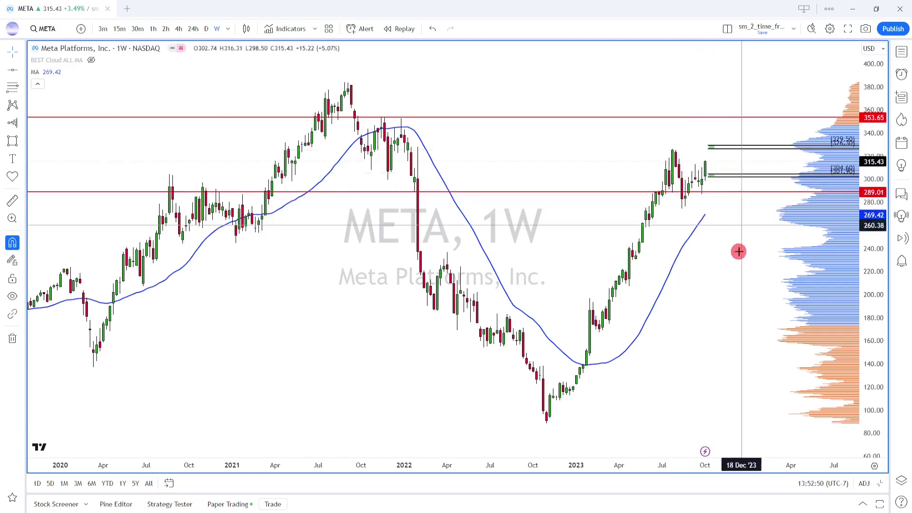
Switch the META chart to the 24h interval and inspect both green zones, bringing the 353.65 level into view
{"action": "key", "text": "comma"}
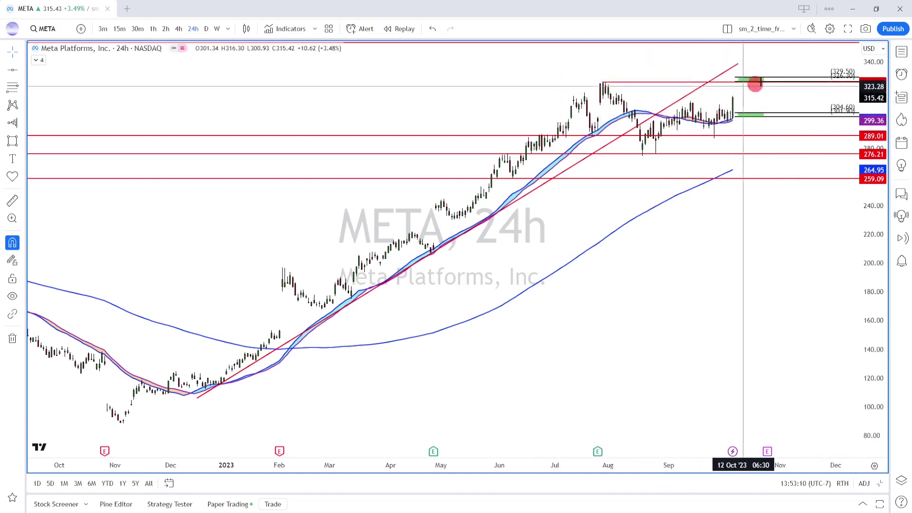
{"action": "left_click_drag", "start_coordinate": [755, 85], "coordinate": [882, 117]}
{"action": "left_click_drag", "start_coordinate": [891, 83], "coordinate": [772, 153]}
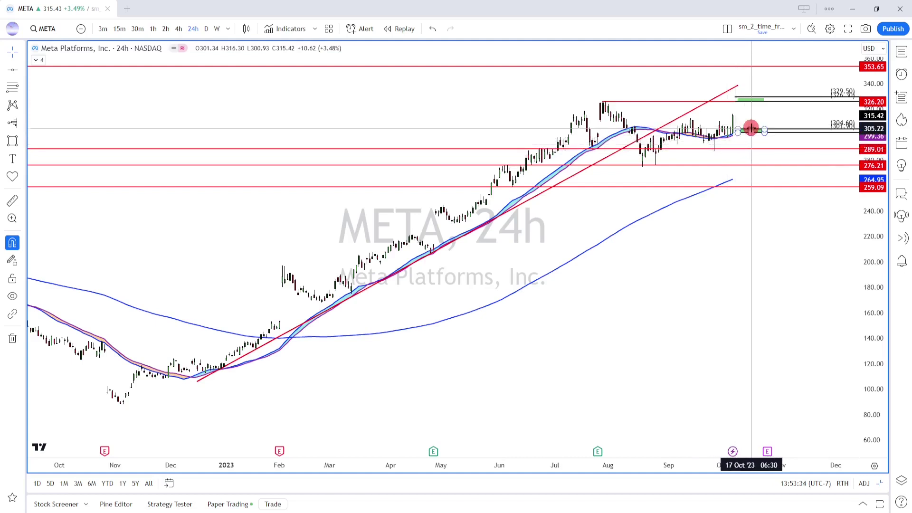
{"action": "mouse_move", "coordinate": [746, 131]}
{"action": "left_mouse_down"}
{"action": "mouse_move", "coordinate": [751, 102]}
{"action": "mouse_move", "coordinate": [765, 124]}
{"action": "left_mouse_up"}
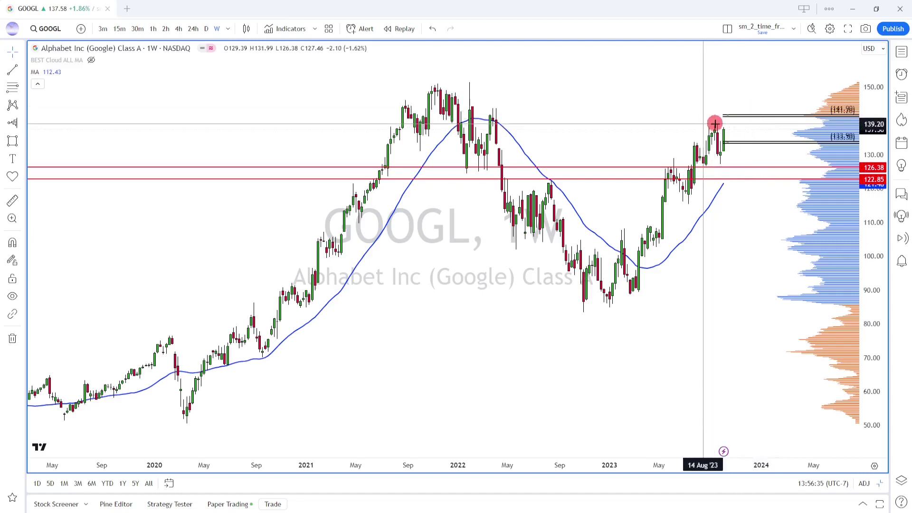
Switch the GOOGL chart from weekly to the 24h interval and inspect the recent highs, the ascending trendline and the 126.38 level
{"action": "left_click", "coordinate": [756, 129]}
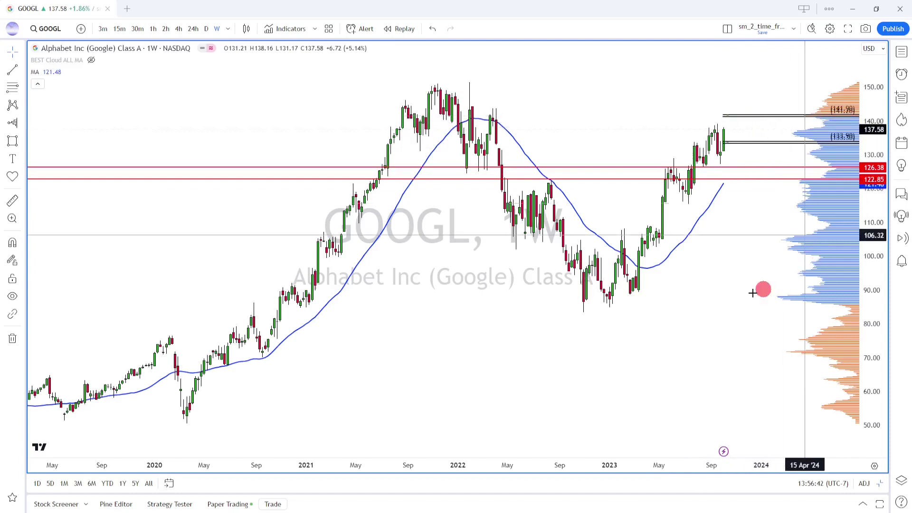
{"action": "type", "text": "24h"}
{"action": "key", "text": "Return"}
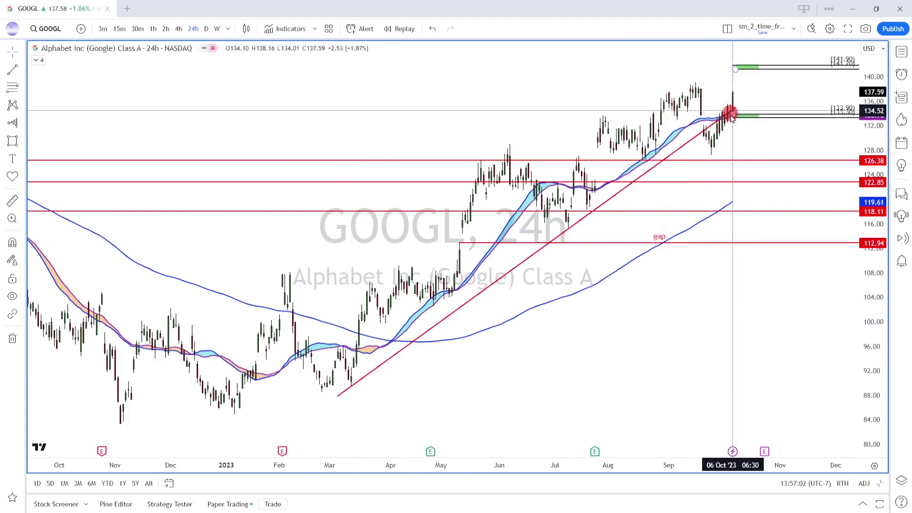
{"action": "left_click", "coordinate": [735, 92]}
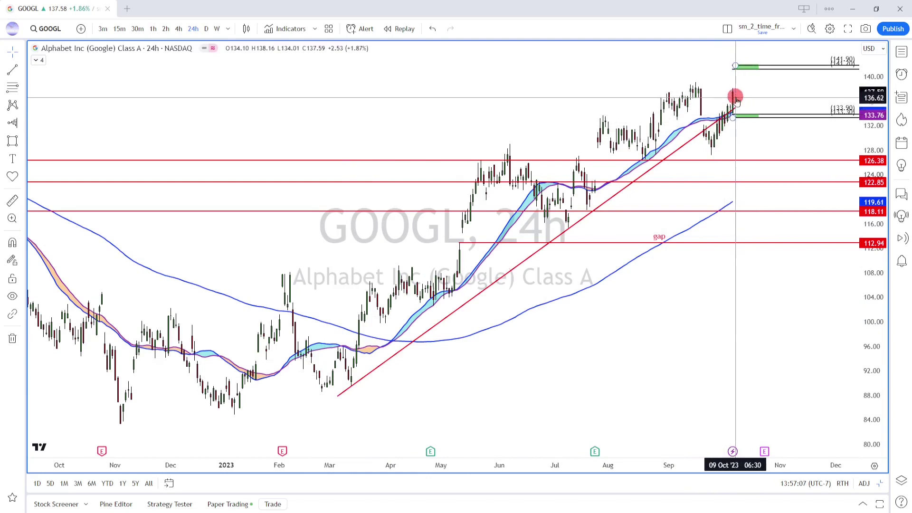
{"action": "left_click", "coordinate": [684, 82]}
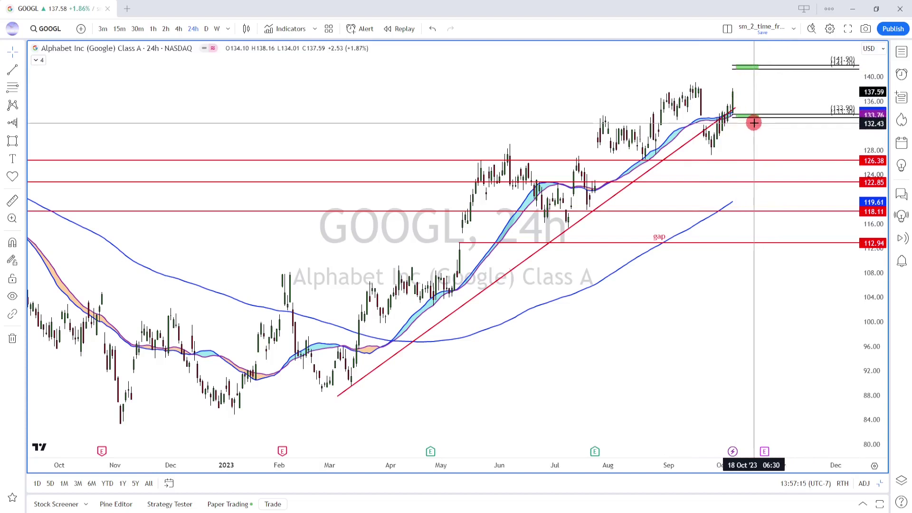
{"action": "left_click_drag", "start_coordinate": [748, 120], "coordinate": [876, 176]}
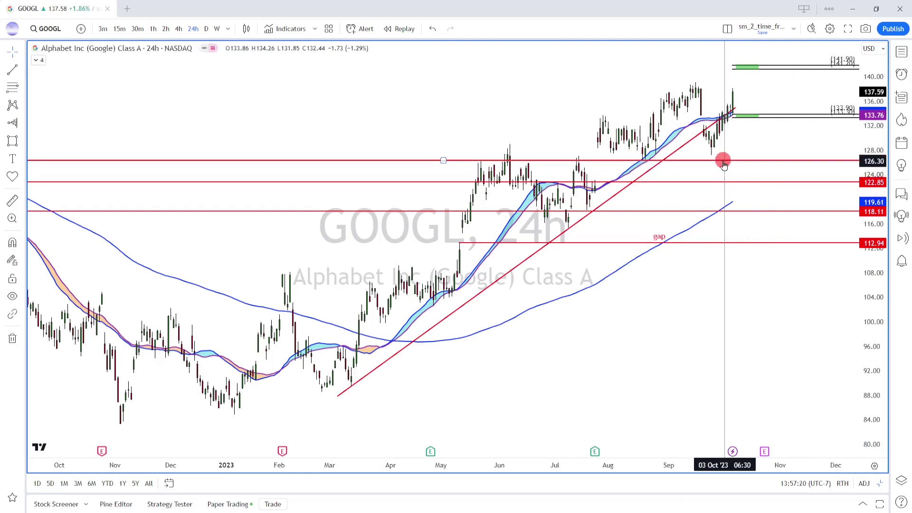
{"action": "mouse_move", "coordinate": [729, 164]}
{"action": "left_mouse_down"}
{"action": "mouse_move", "coordinate": [741, 163]}
{"action": "mouse_move", "coordinate": [736, 150]}
{"action": "left_mouse_up"}
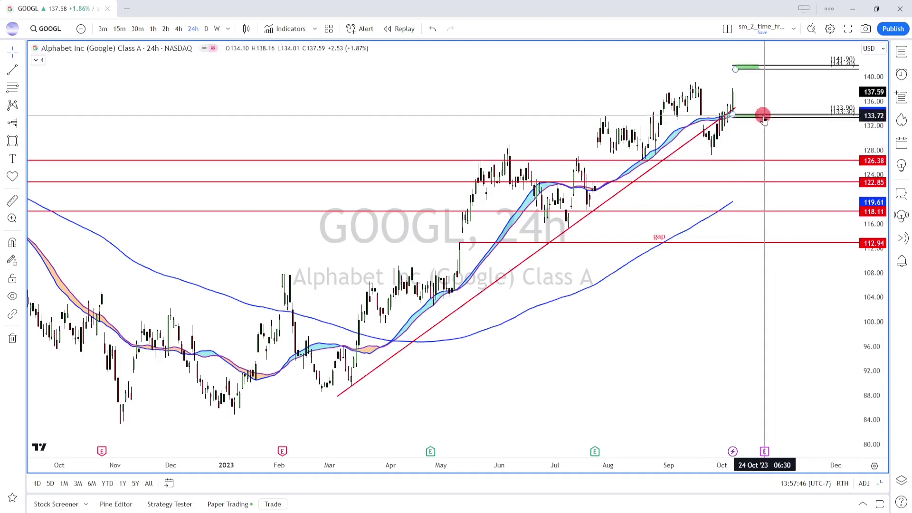
Examine the lower and upper green zones on GOOGL's 24h chart
{"action": "left_click", "coordinate": [745, 111]}
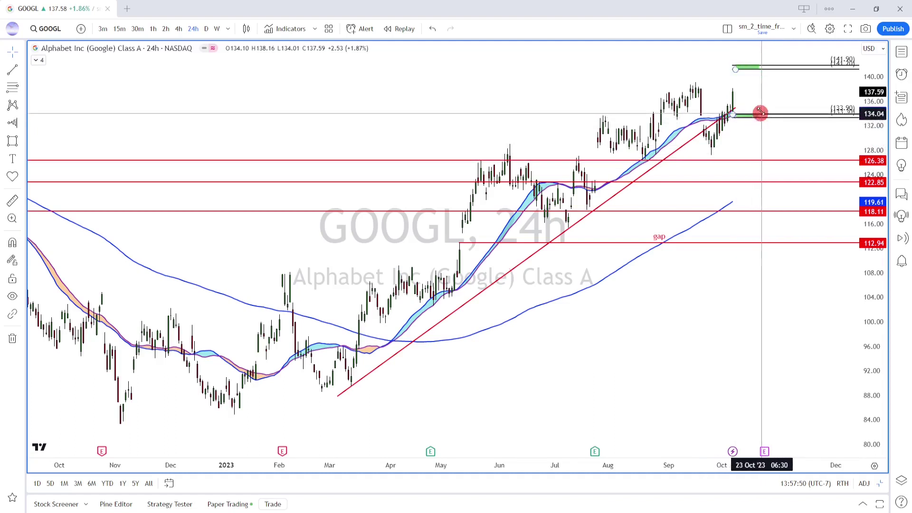
{"action": "left_click", "coordinate": [754, 122]}
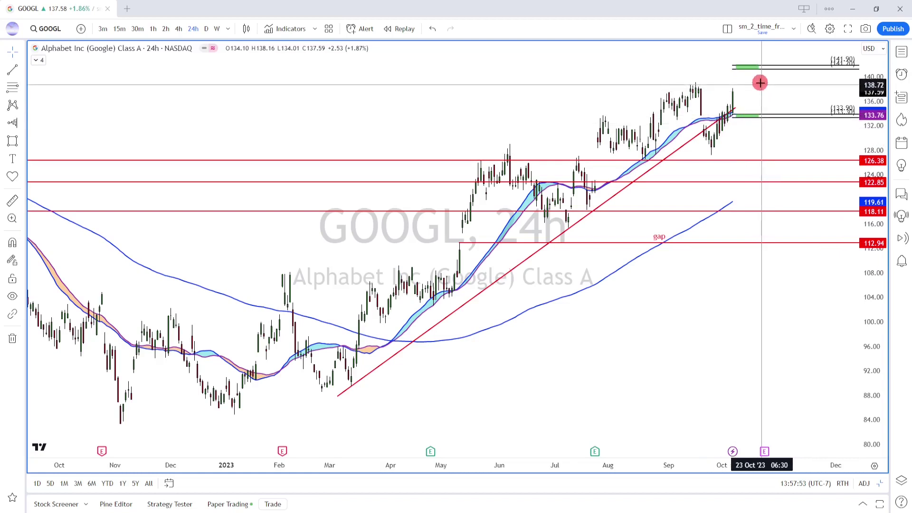
{"action": "left_click", "coordinate": [767, 67]}
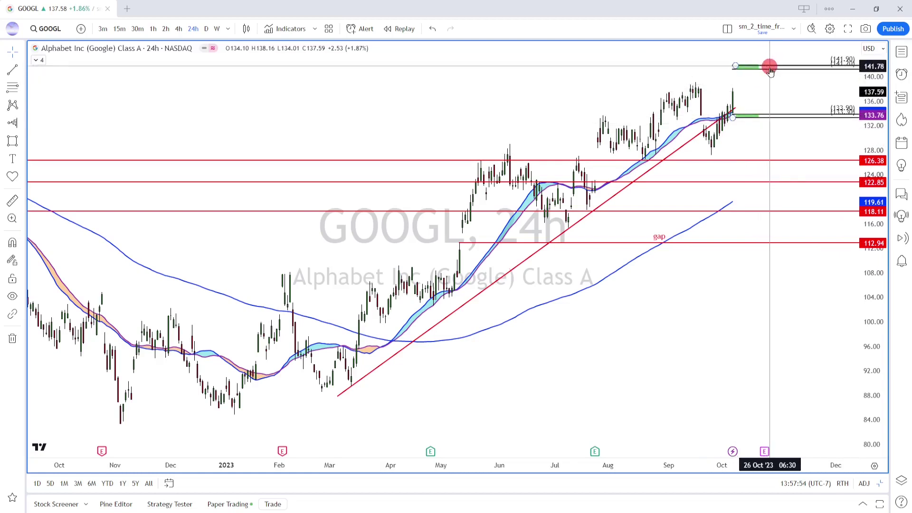
{"action": "left_click", "coordinate": [789, 179]}
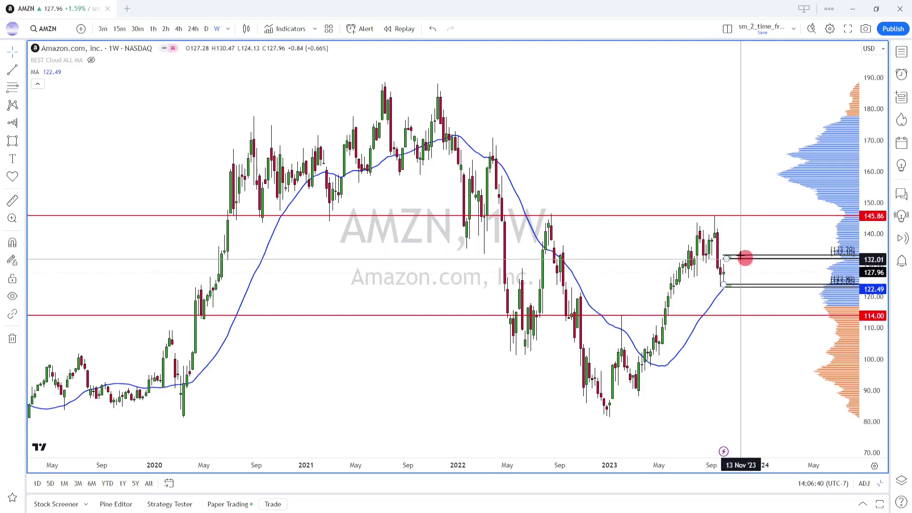
Switch the AMZN chart to the 24h interval and inspect the upper green zone and the ascending trendline
{"action": "type", "text": "24h"}
{"action": "key", "text": "Return"}
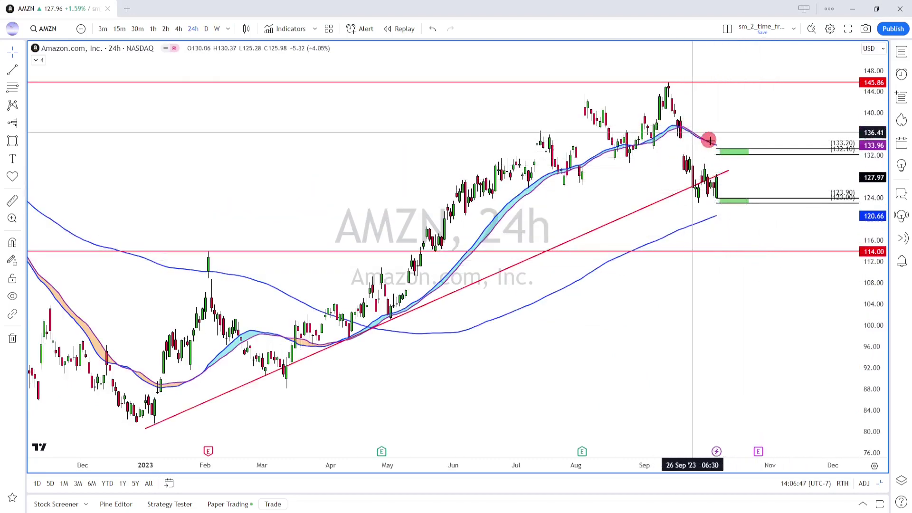
{"action": "left_click", "coordinate": [722, 151]}
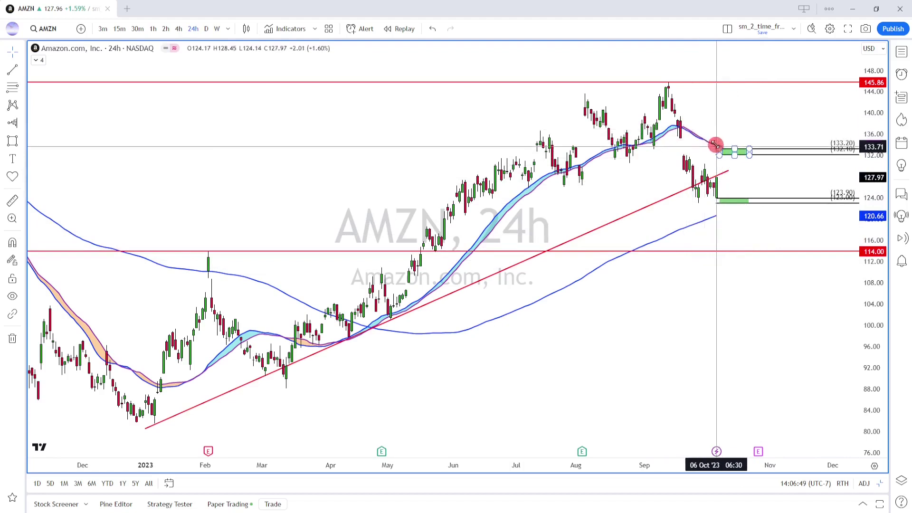
{"action": "left_click", "coordinate": [750, 176]}
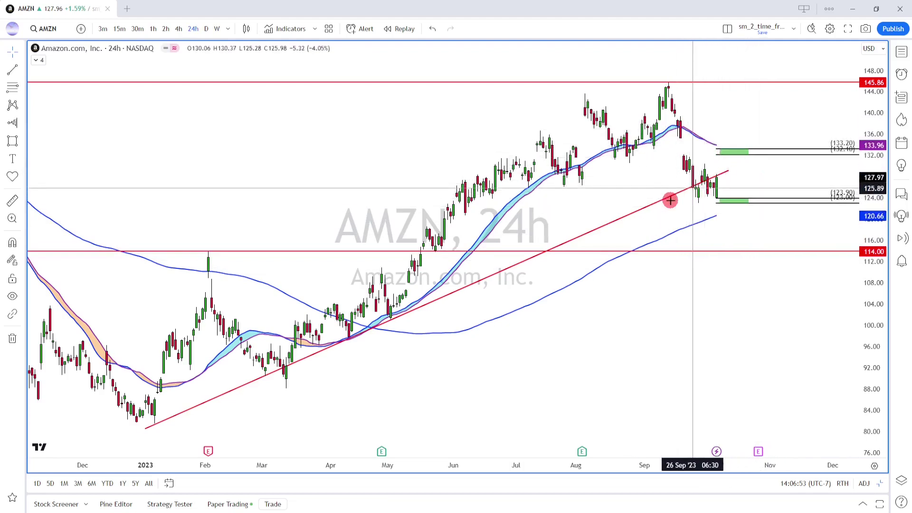
{"action": "left_click", "coordinate": [534, 256]}
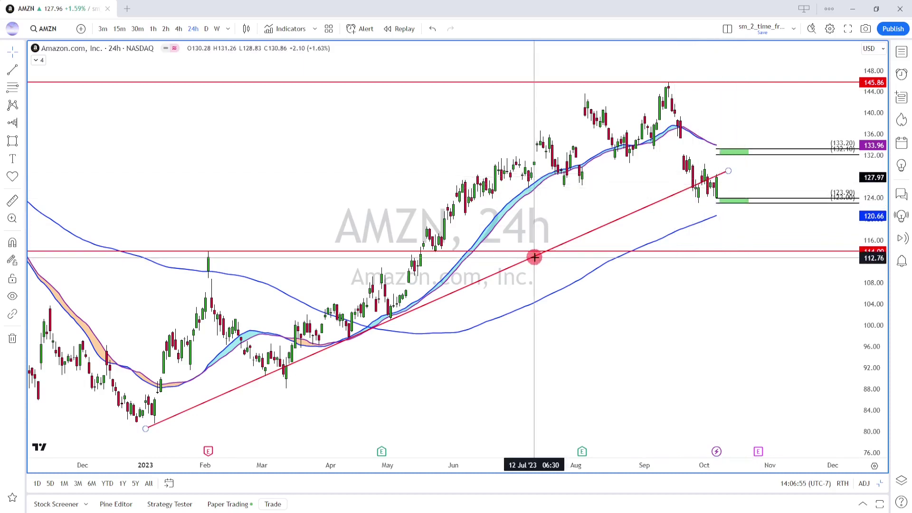
Shift AMZN's ascending trendline down along the March and late-September lows, spanning 77.08 to 125.70, and inspect the lower green zone
{"action": "left_click_drag", "start_coordinate": [534, 257], "coordinate": [544, 274]}
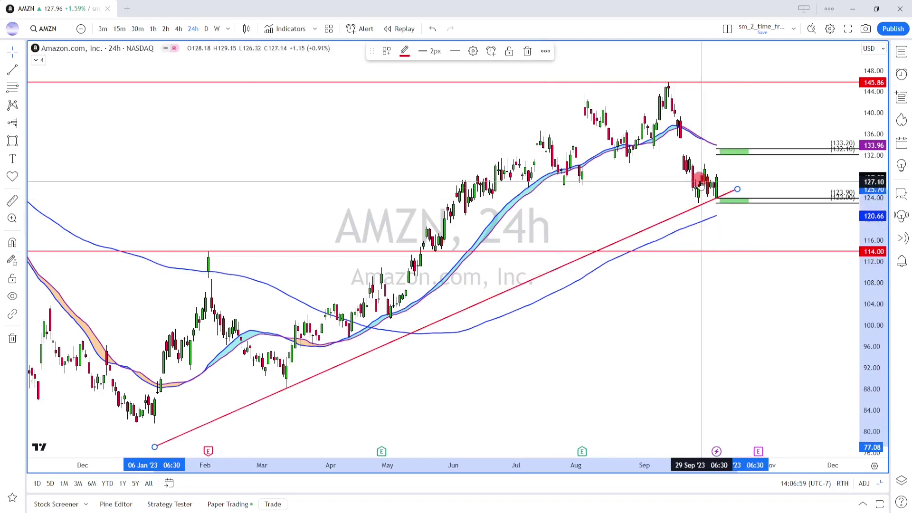
{"action": "left_click", "coordinate": [718, 200]}
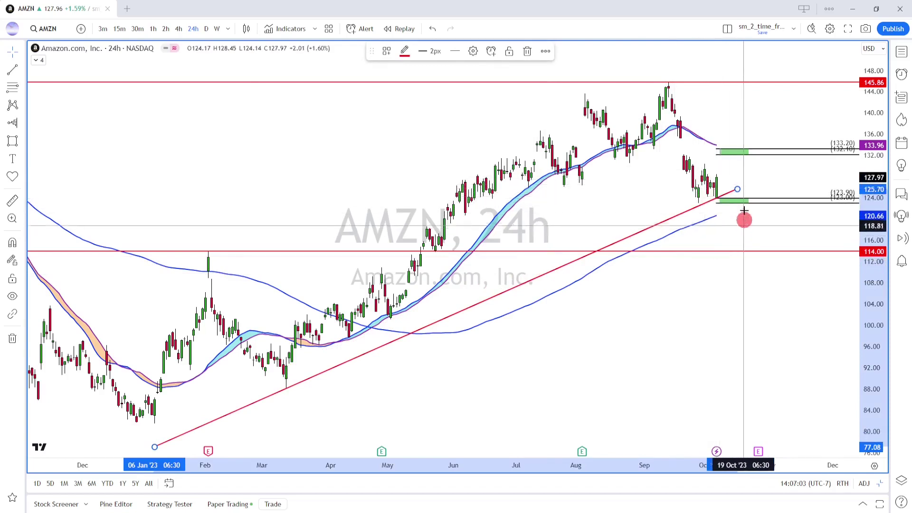
{"action": "left_click_drag", "start_coordinate": [714, 189], "coordinate": [739, 210]}
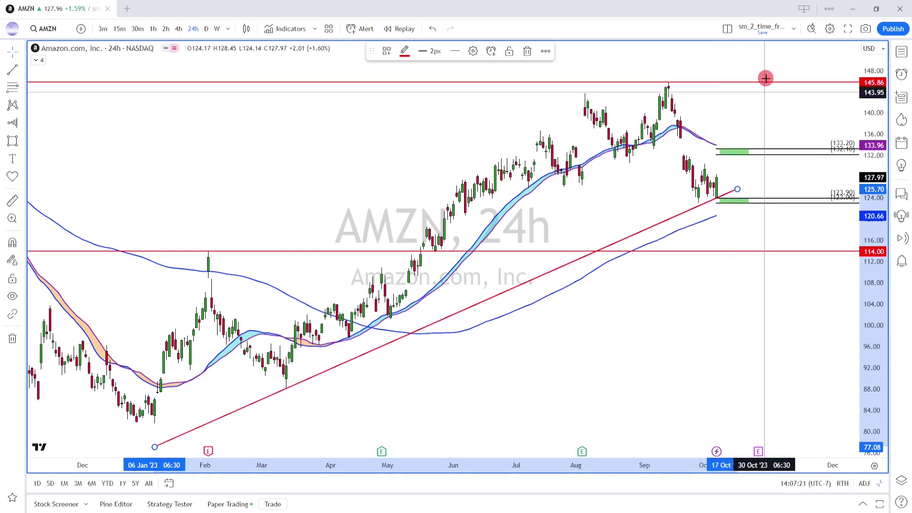
Sketch a freehand AMZN price path from the upper green zone through the lower zone to the circled 114.00 level, and clear the sketch
{"action": "left_click", "coordinate": [723, 149]}
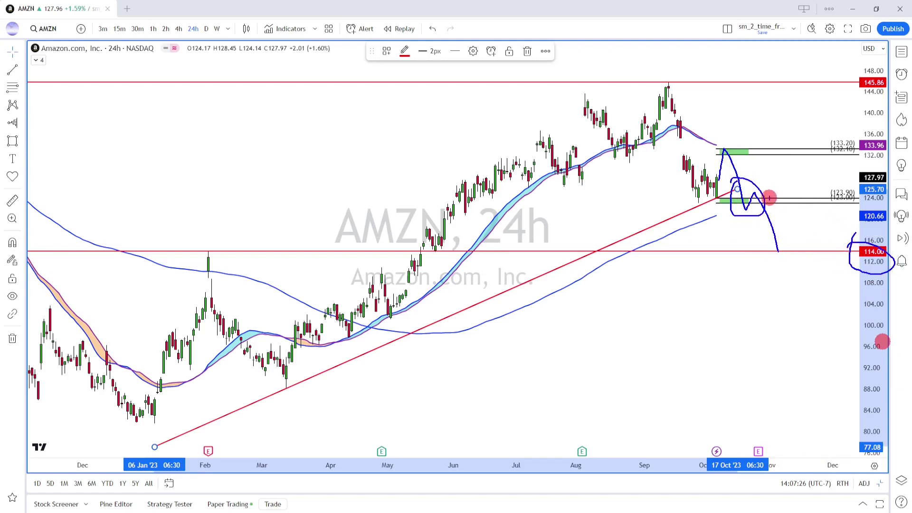
{"action": "key", "text": "e"}
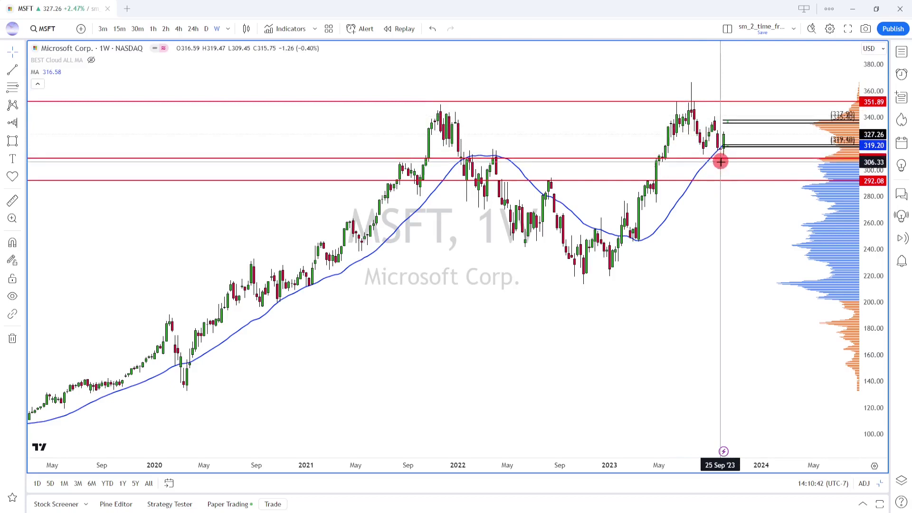
Examine the 308.97 and 292.08 support levels on MSFT's weekly chart
{"action": "mouse_move", "coordinate": [719, 157]}
{"action": "left_mouse_down"}
{"action": "mouse_move", "coordinate": [748, 148]}
{"action": "mouse_move", "coordinate": [725, 140]}
{"action": "mouse_move", "coordinate": [730, 125]}
{"action": "mouse_move", "coordinate": [715, 118]}
{"action": "mouse_move", "coordinate": [741, 145]}
{"action": "mouse_move", "coordinate": [851, 178]}
{"action": "left_mouse_up"}
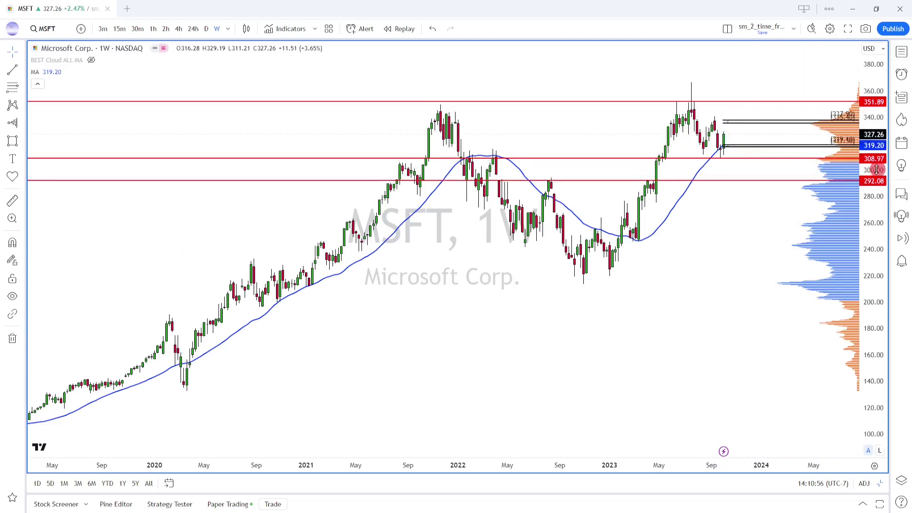
{"action": "left_click_drag", "start_coordinate": [811, 164], "coordinate": [733, 158]}
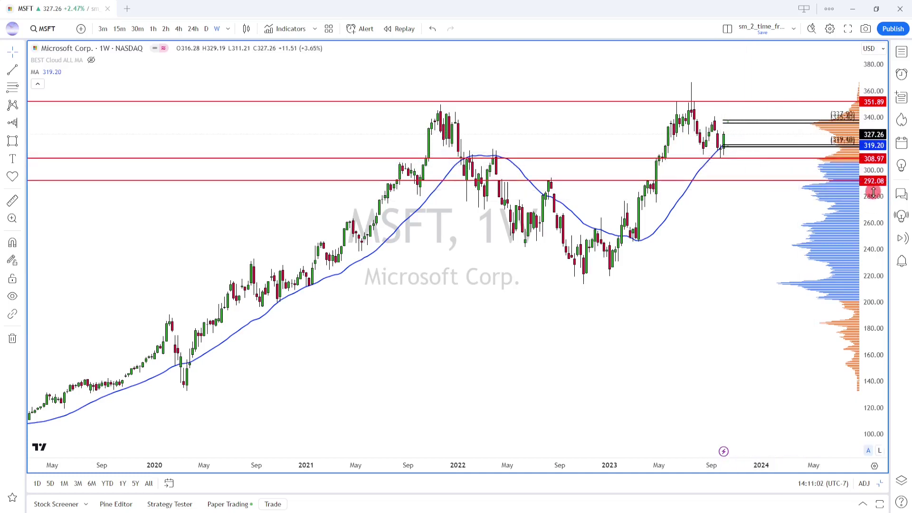
{"action": "left_click_drag", "start_coordinate": [882, 190], "coordinate": [740, 180]}
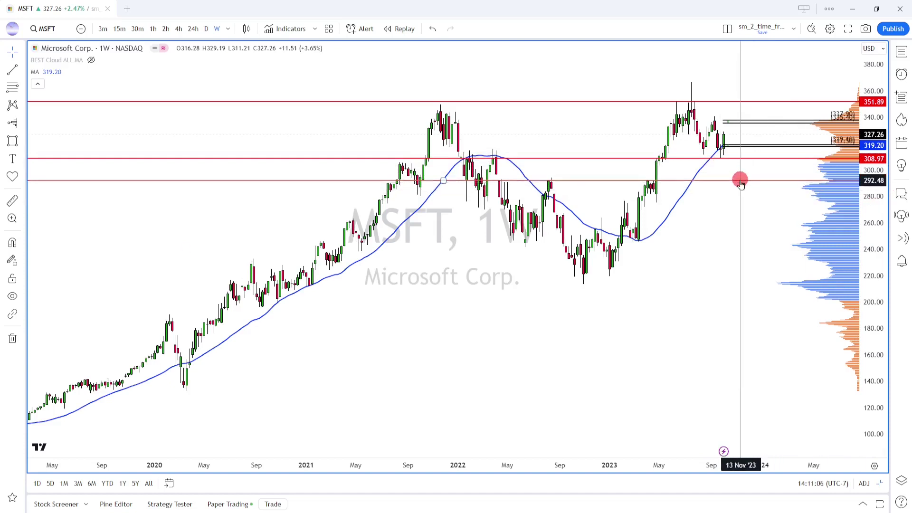
Switch the MSFT chart to the 24h interval and sketch a descending line from the July high plus a price path up to 351.89
{"action": "type", "text": "24h"}
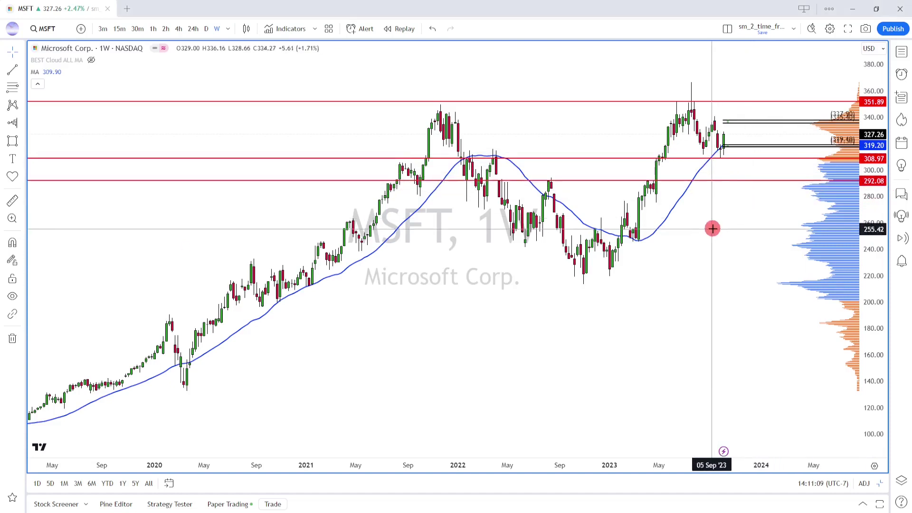
{"action": "key", "text": "Return"}
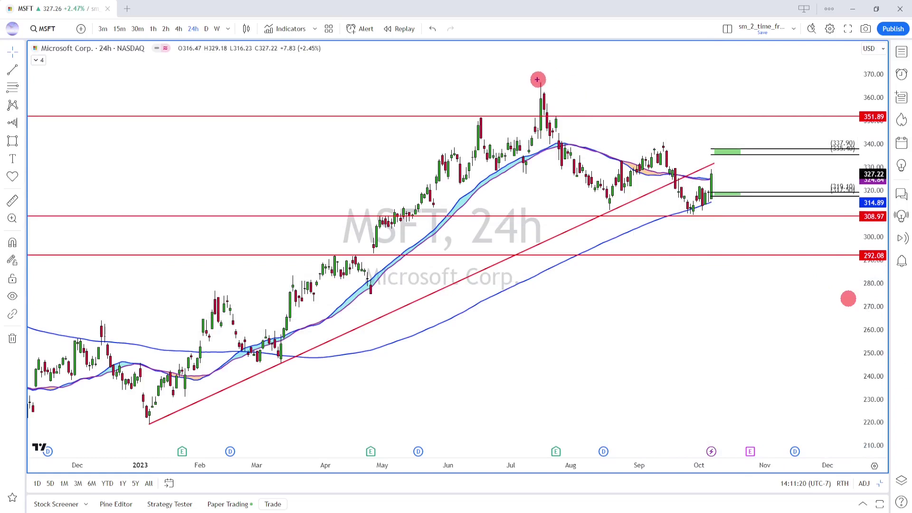
{"action": "left_click_drag", "start_coordinate": [537, 79], "coordinate": [749, 191]}
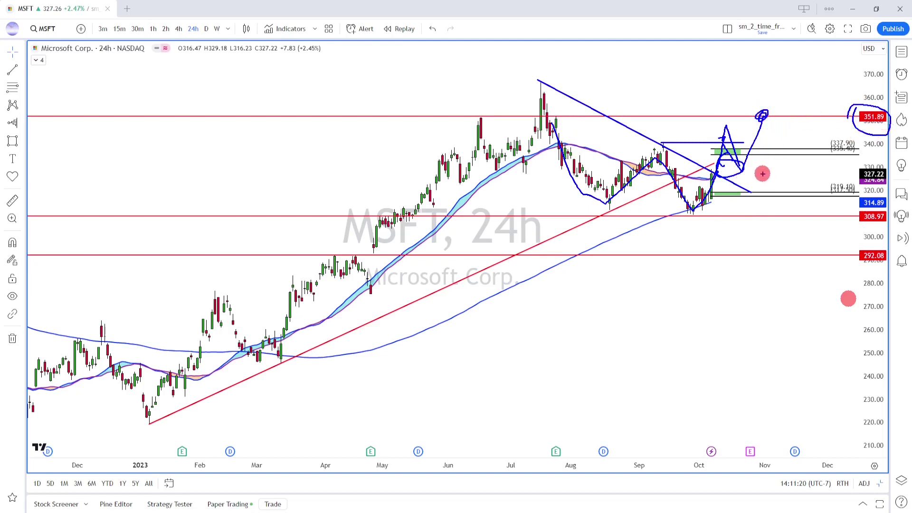
{"action": "key", "text": "Escape"}
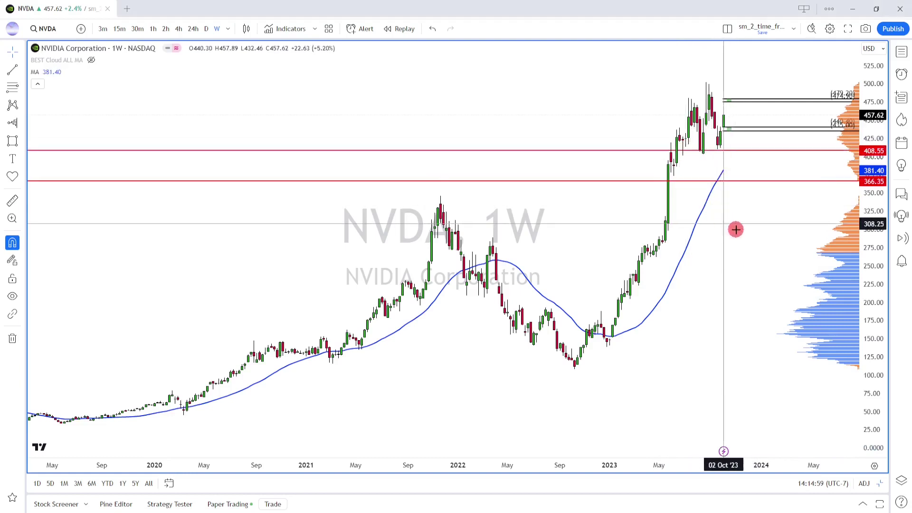
Switch the NVDA chart to the 24h interval and inspect the ascending trendline and the 408.55 and 366.35 levels
{"action": "type", "text": "24h"}
{"action": "key", "text": "Return"}
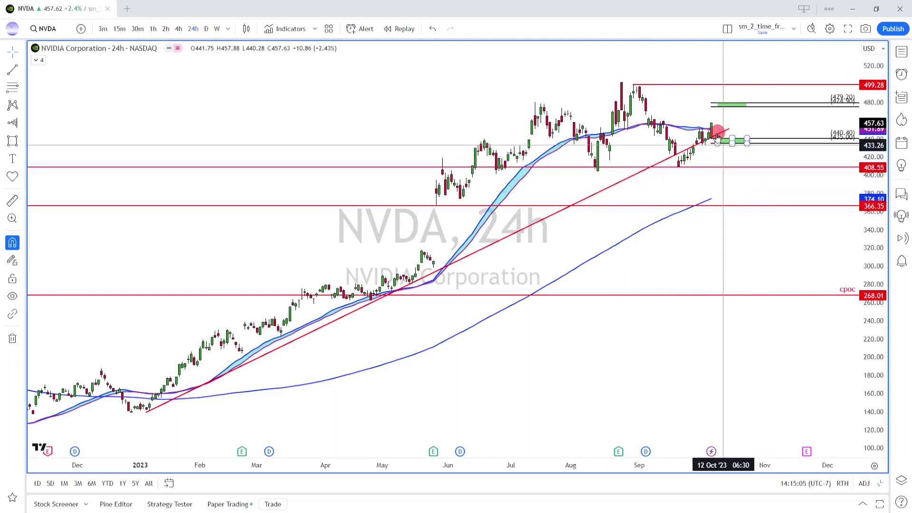
{"action": "left_click_drag", "start_coordinate": [711, 171], "coordinate": [721, 167]}
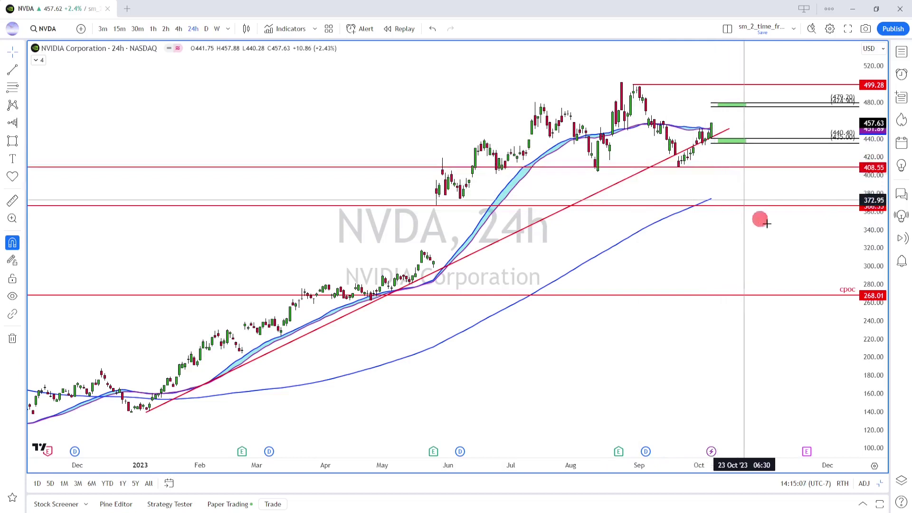
{"action": "left_click", "coordinate": [788, 219]}
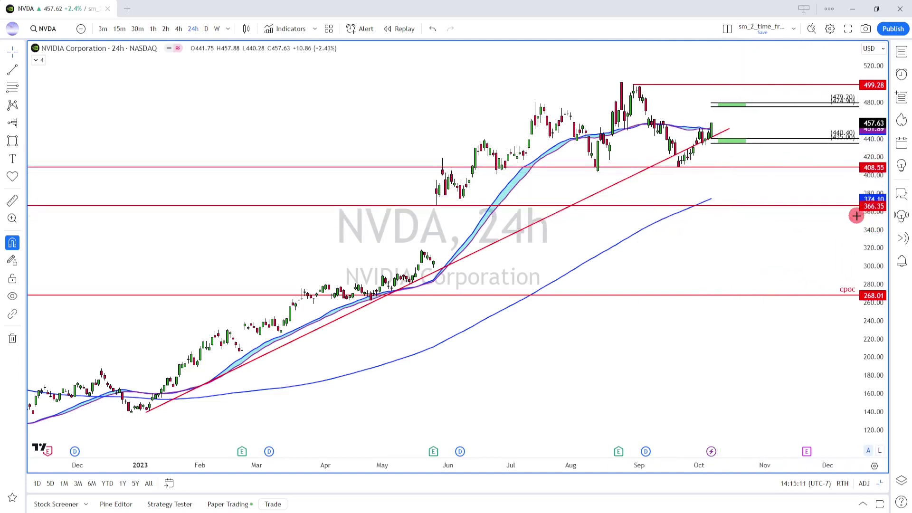
{"action": "left_click", "coordinate": [726, 167]}
Examine the upper and lower green zones on NVDA's 24h chart
{"action": "left_click", "coordinate": [715, 103]}
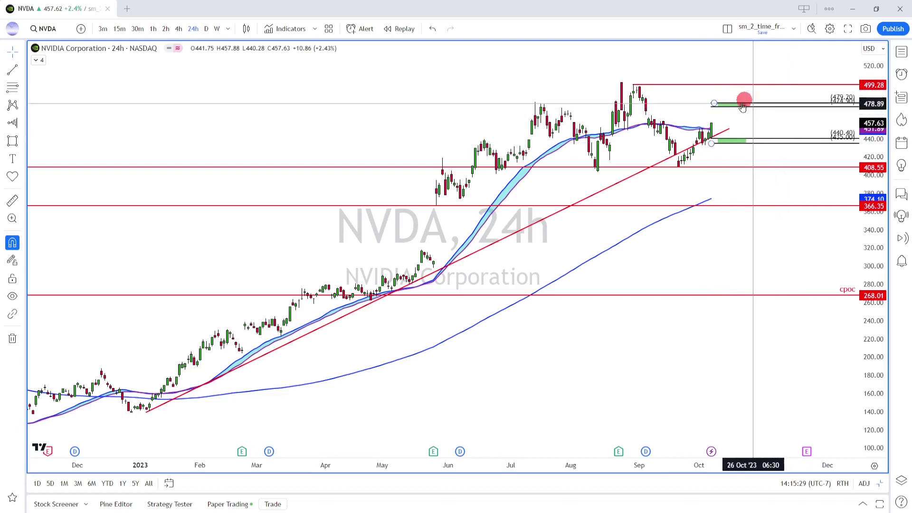
{"action": "mouse_move", "coordinate": [716, 104]}
{"action": "left_mouse_down"}
{"action": "mouse_move", "coordinate": [718, 127]}
{"action": "mouse_move", "coordinate": [716, 111]}
{"action": "left_mouse_up"}
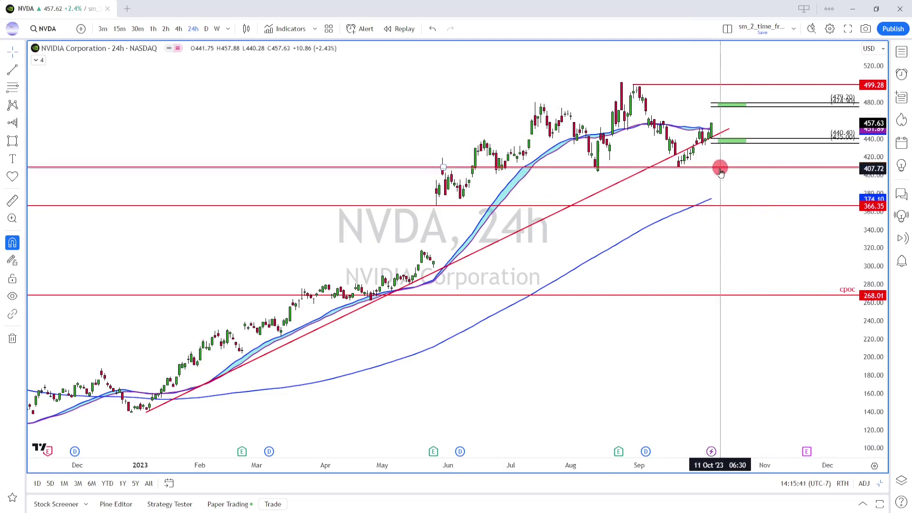
{"action": "left_click", "coordinate": [716, 141]}
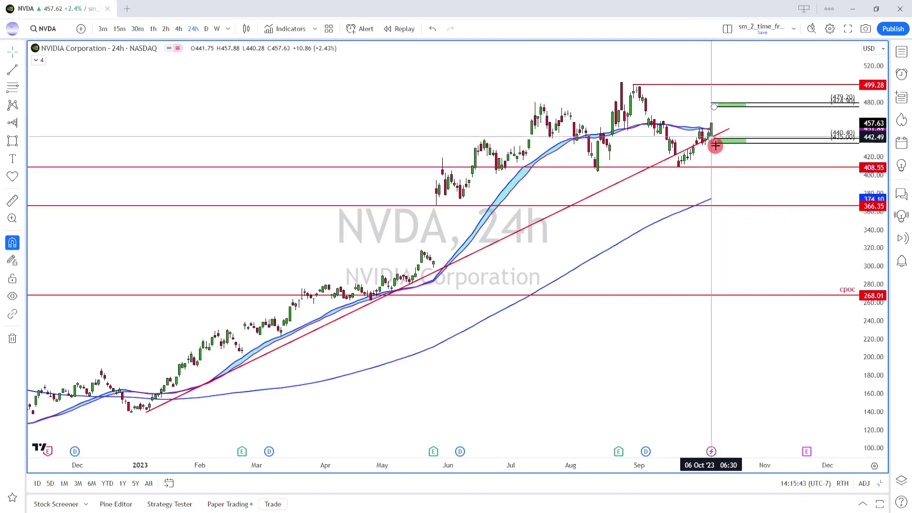
{"action": "left_click", "coordinate": [717, 150]}
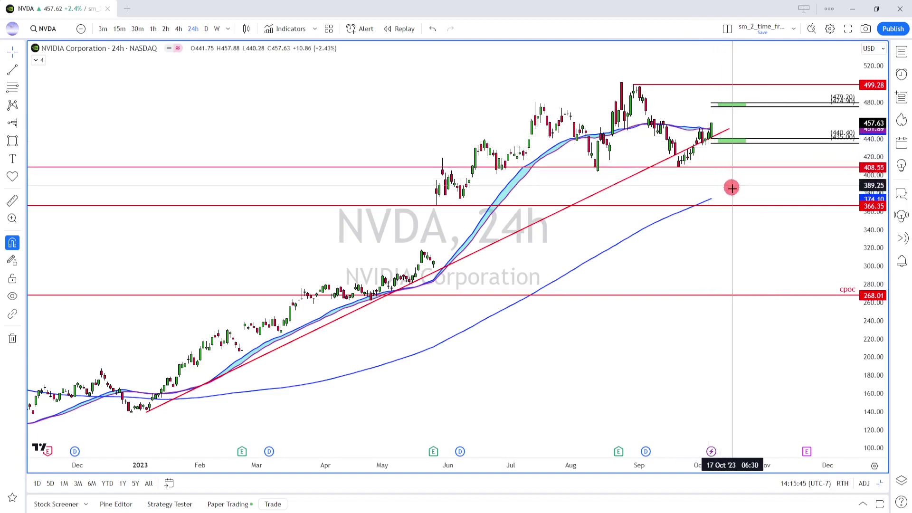